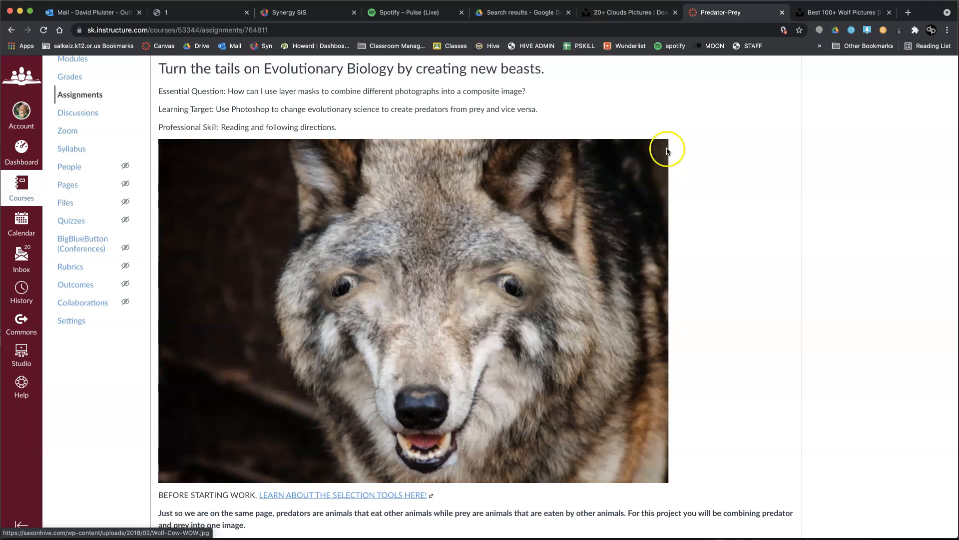
Step: Browse the Unsplash wolf results and download the photo of the wolf standing near trees
click(847, 14)
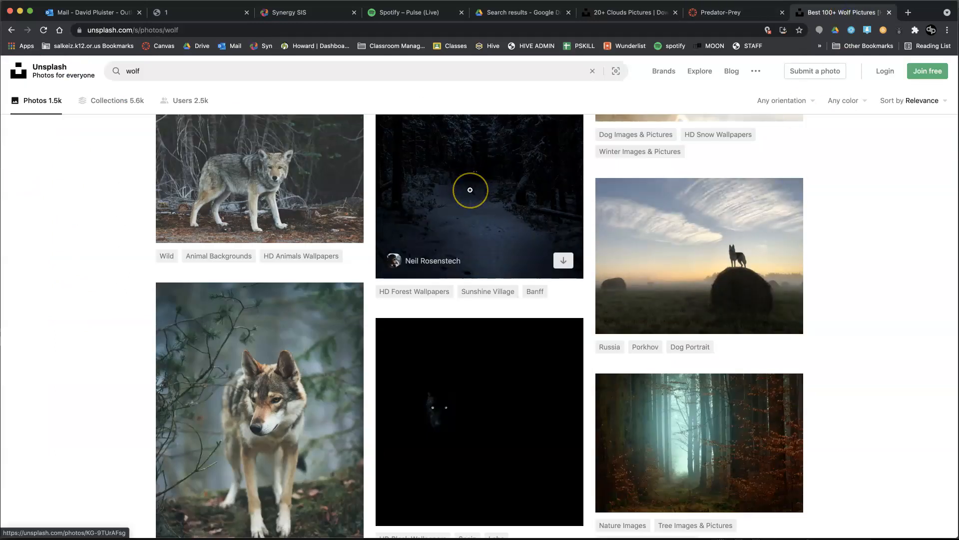
scroll(470, 189, up, 3)
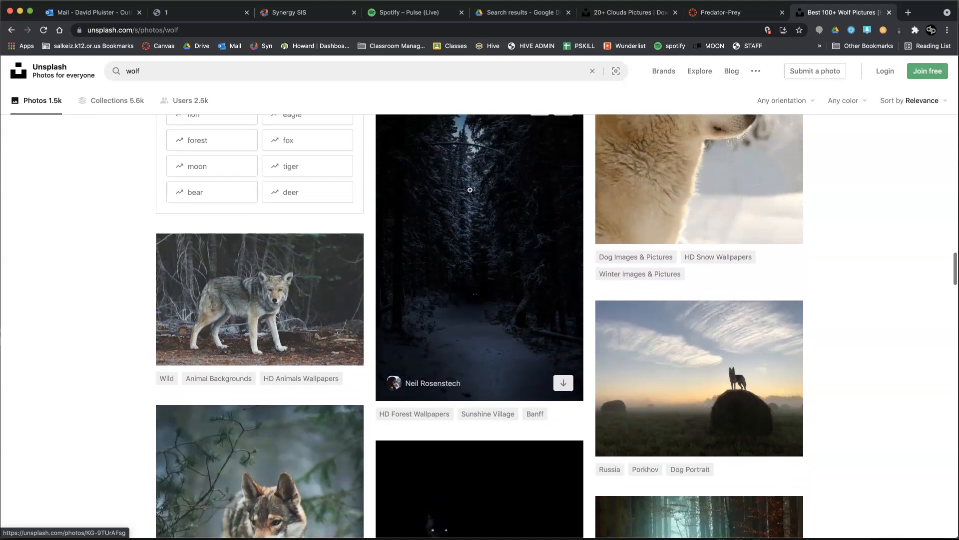
scroll(471, 190, up, 8)
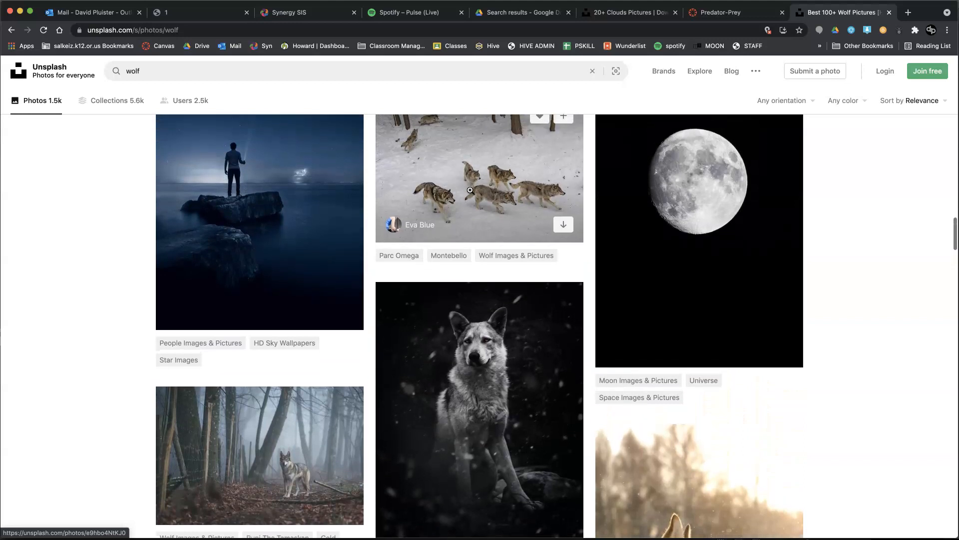
scroll(470, 190, down, 10)
scroll(470, 190, down, 2)
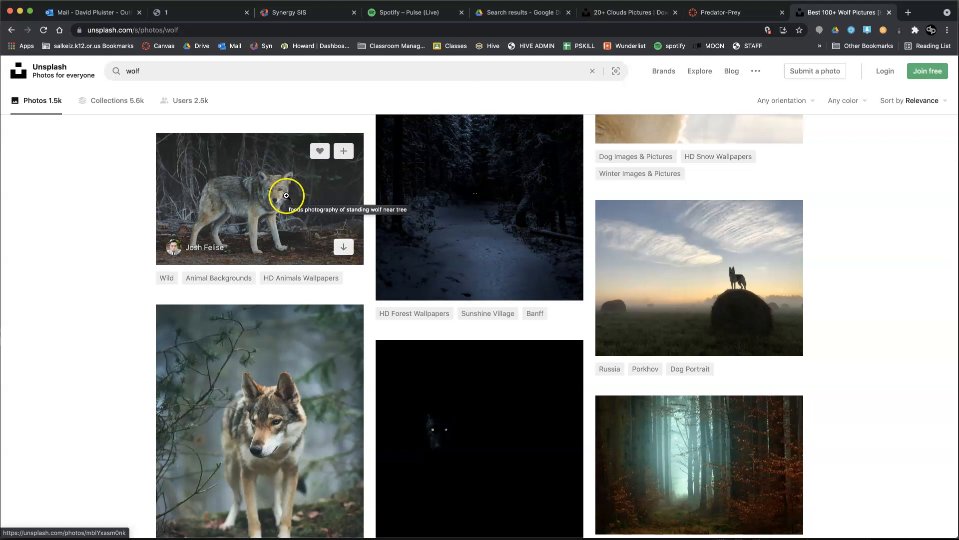
click(343, 247)
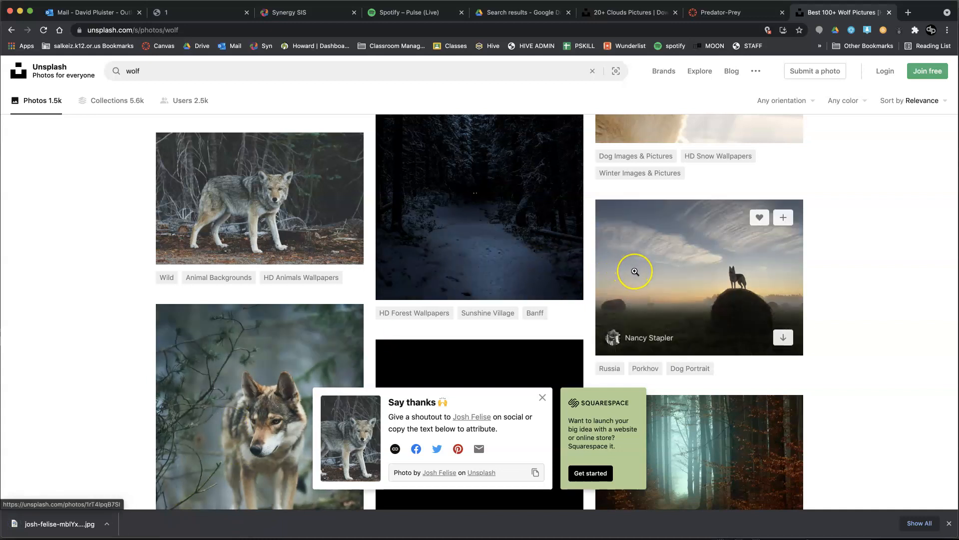
Step: Switch to Photoshop and compare the open lion and cow photos, examining their faces and eyes
scroll(634, 272, up, 2)
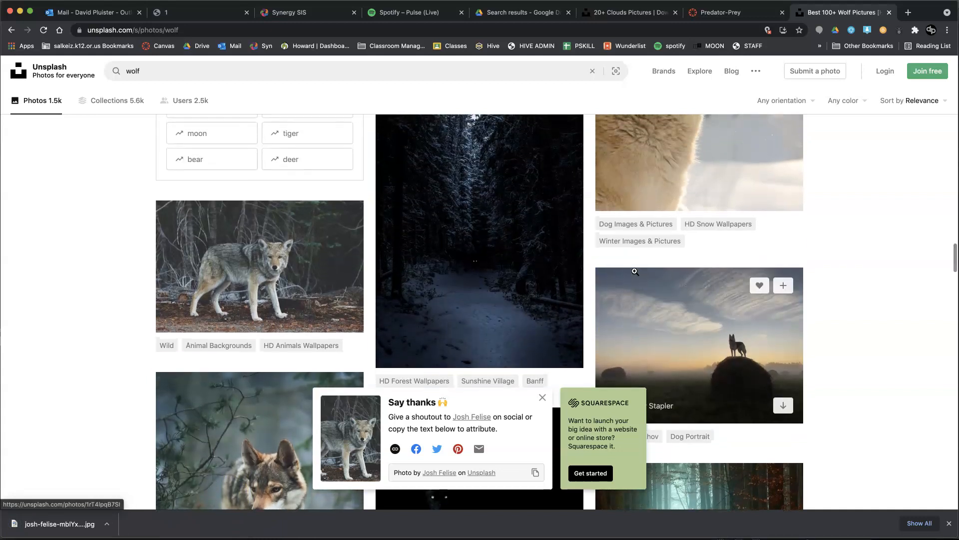
scroll(635, 271, up, 3)
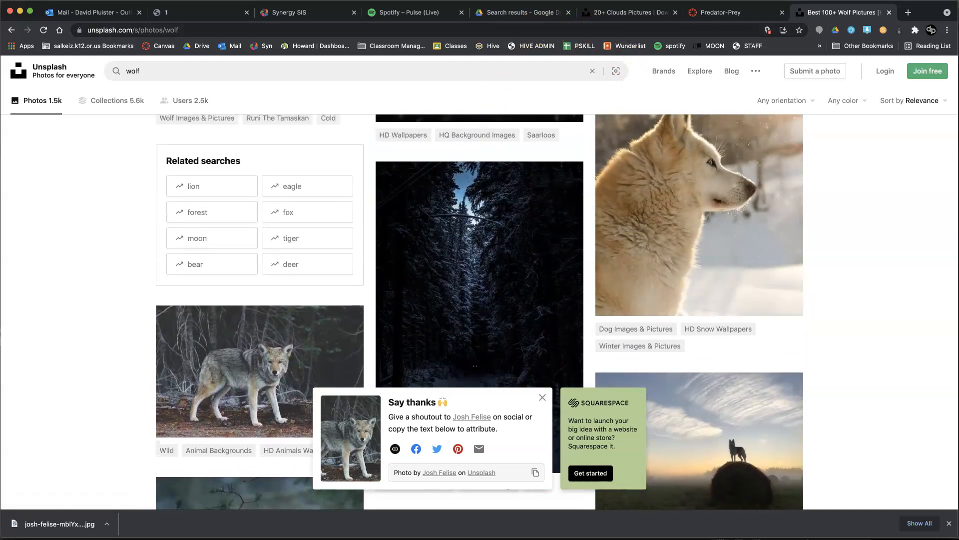
key(super+Tab)
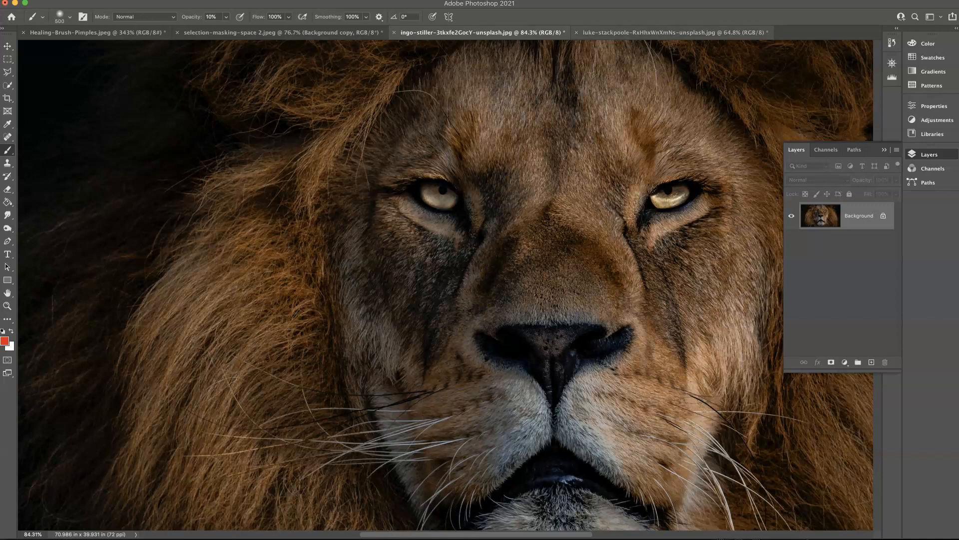
click(643, 34)
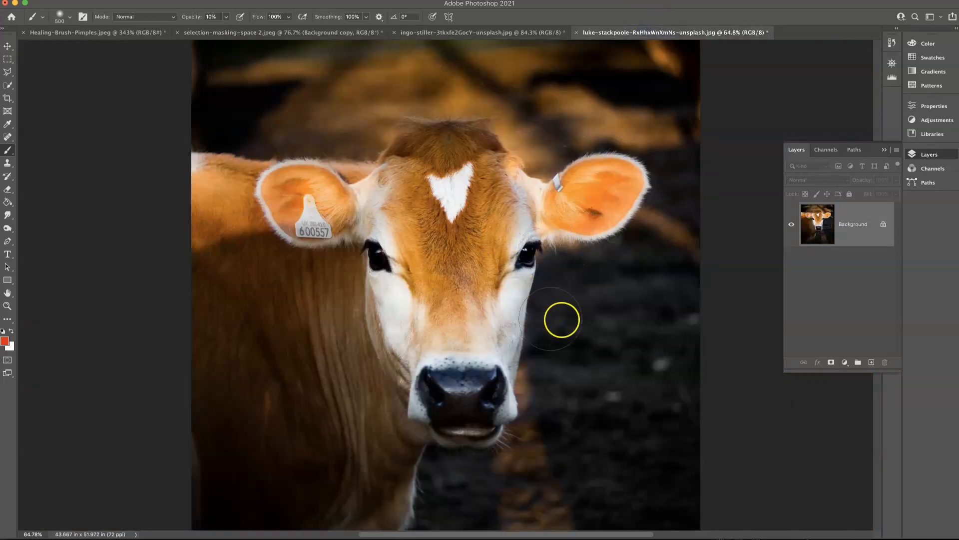
click(488, 33)
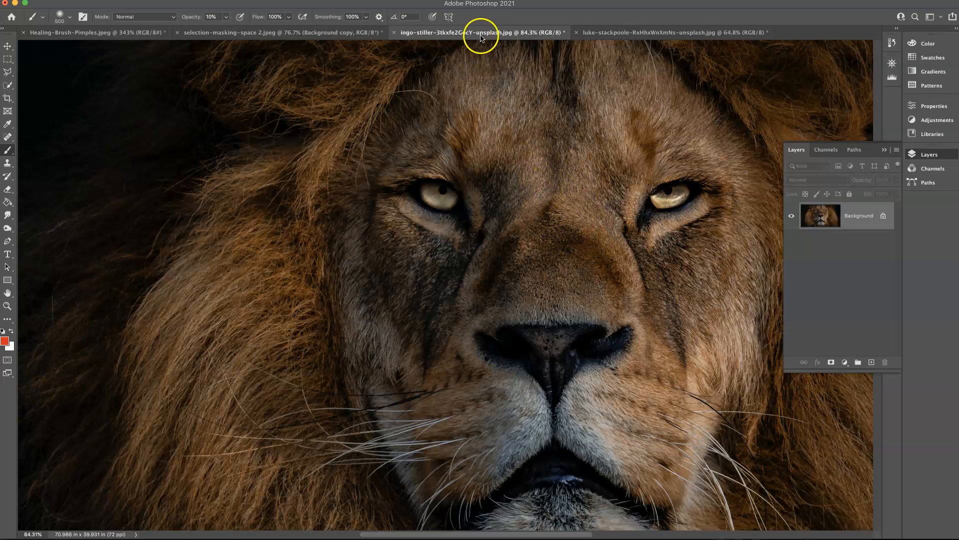
click(609, 32)
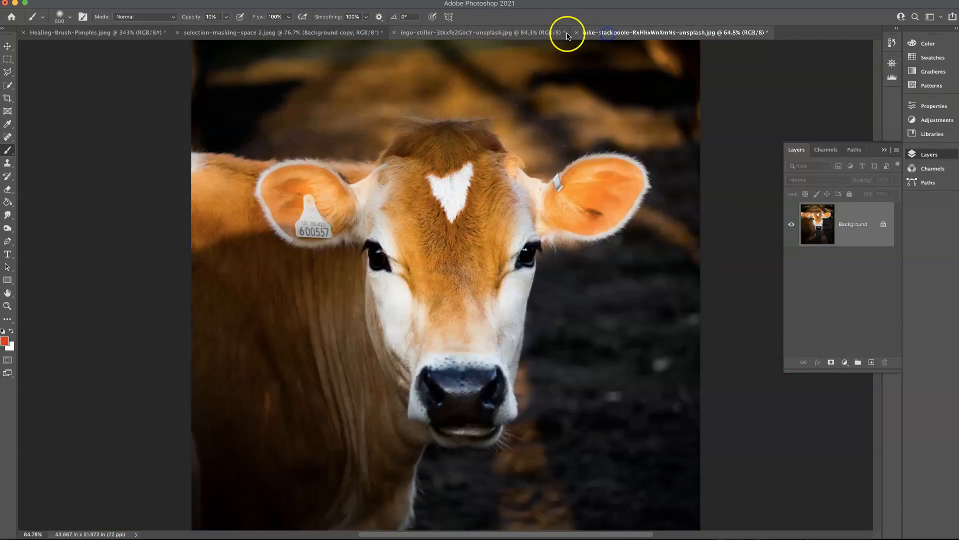
click(538, 33)
click(614, 33)
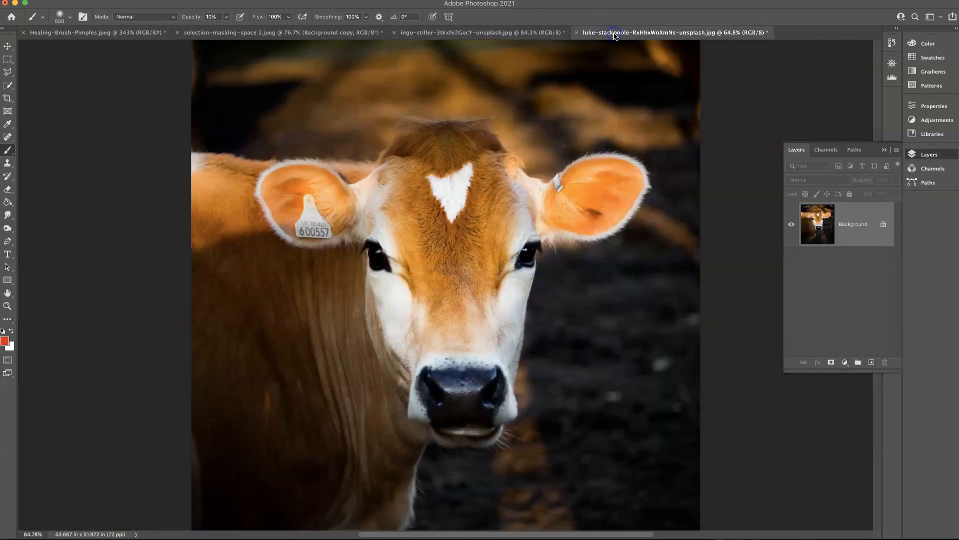
click(528, 36)
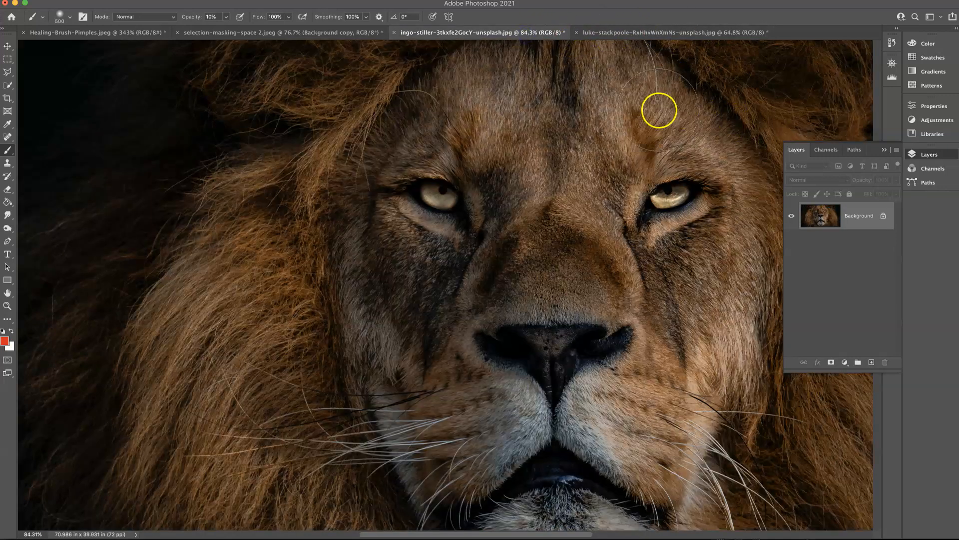
click(619, 33)
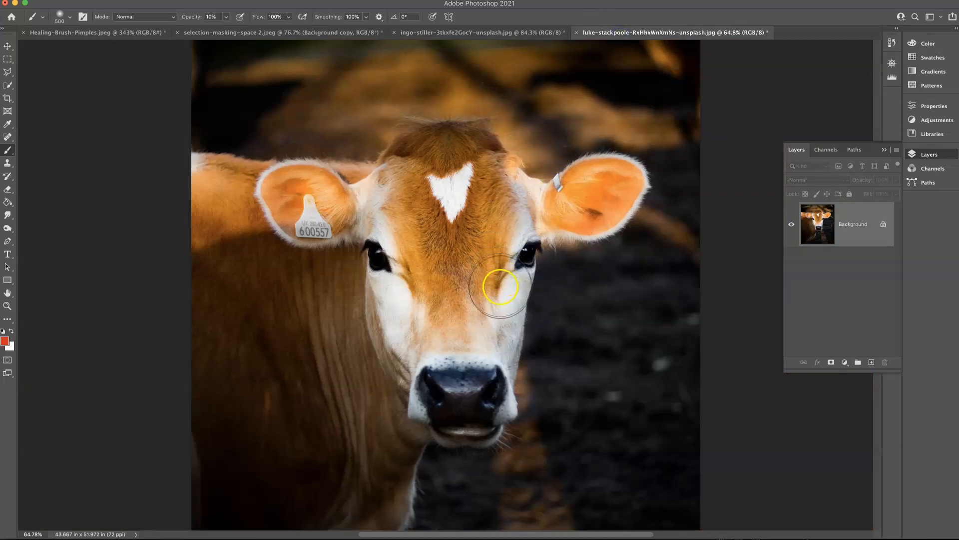
Step: Select the cow's eye on the image's right side with the Rectangular Marquee tool, including generous surrounding fur
click(9, 62)
click(7, 62)
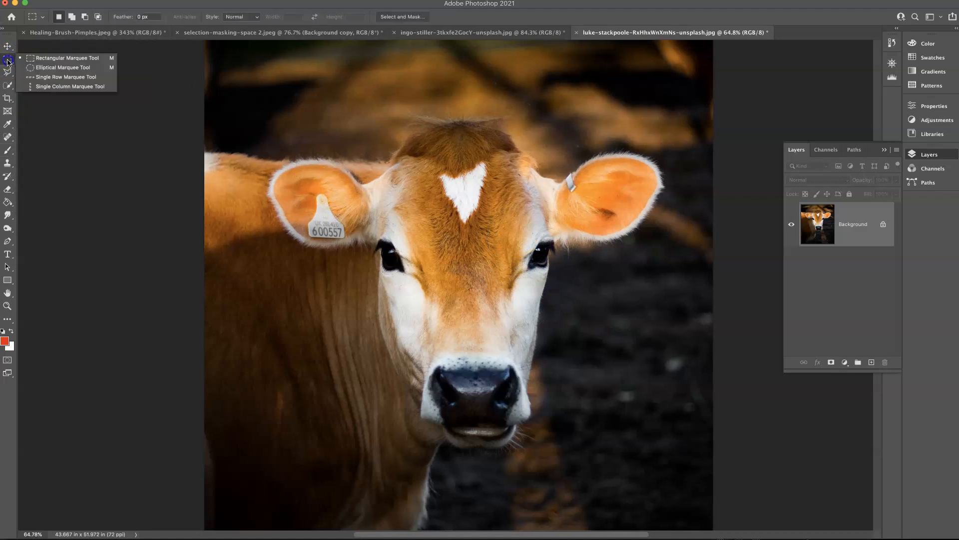
click(44, 60)
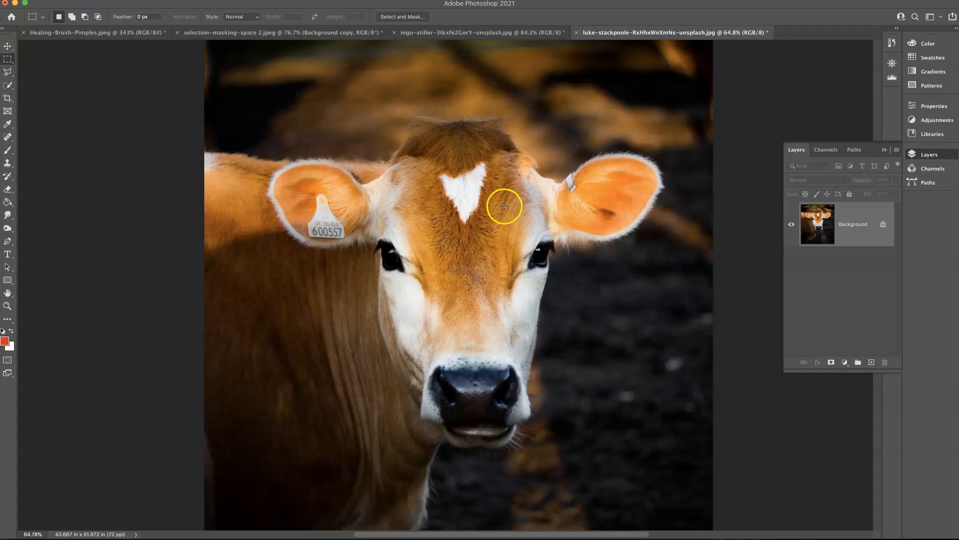
drag(503, 206, 574, 300)
scroll(568, 259, up, 5)
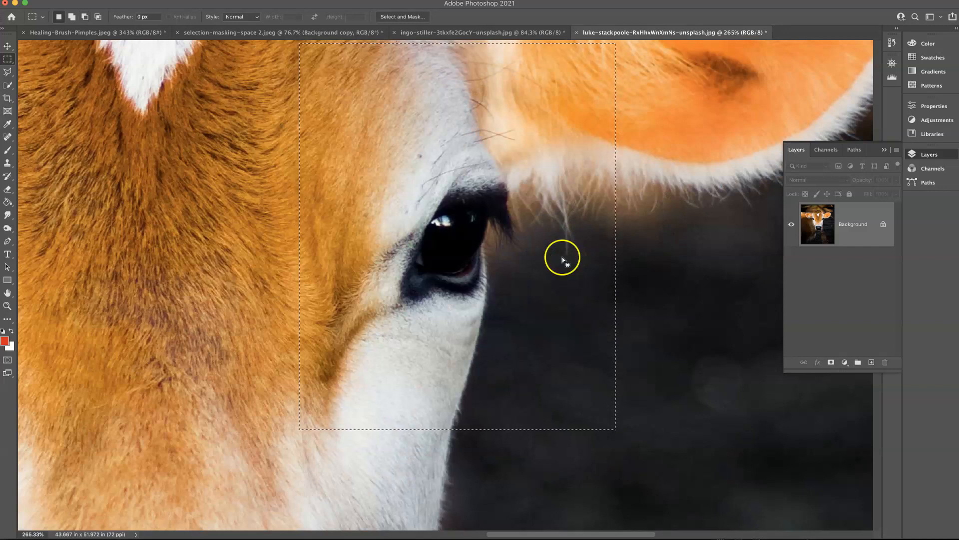
scroll(561, 257, up, 3)
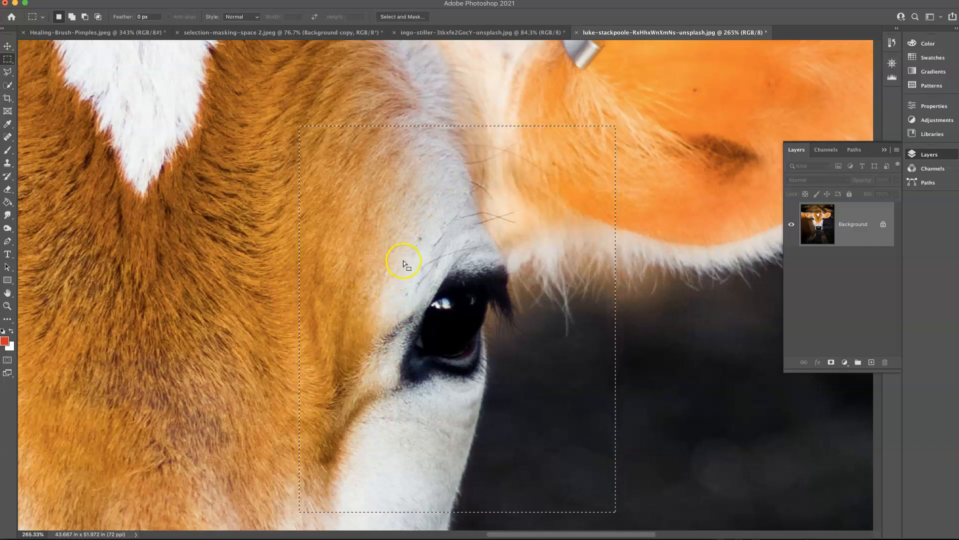
scroll(403, 260, down, 2)
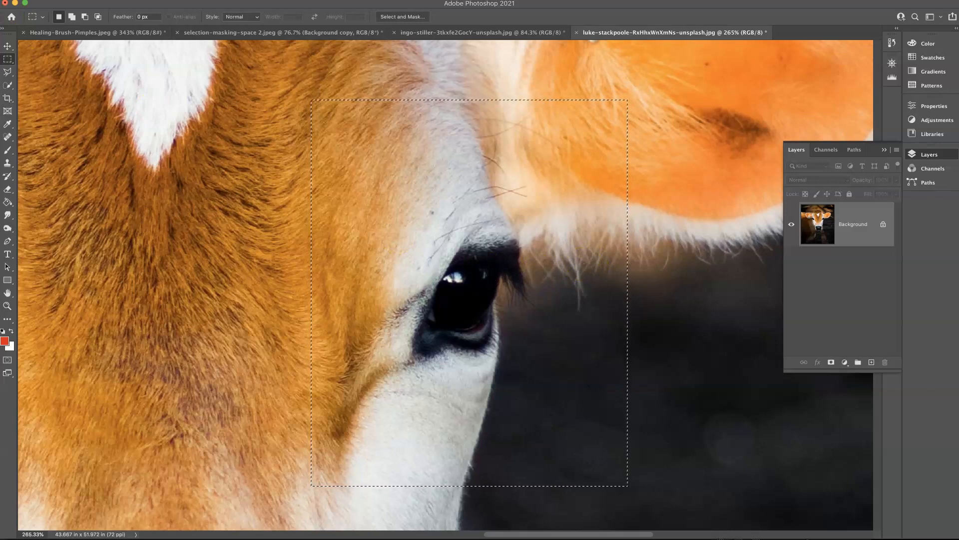
Step: Copy the selected cow eye and paste it into the lion photo as a new layer
click(26, 0)
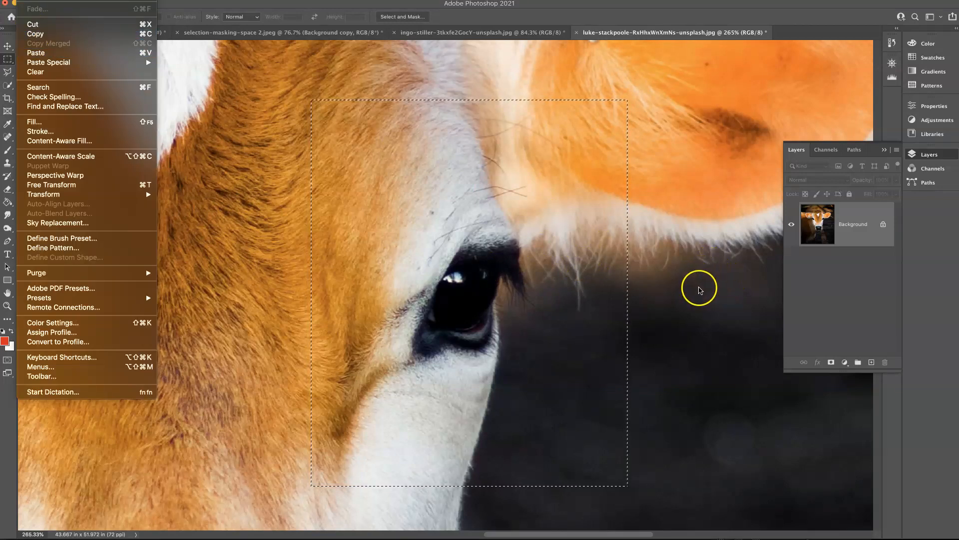
click(700, 289)
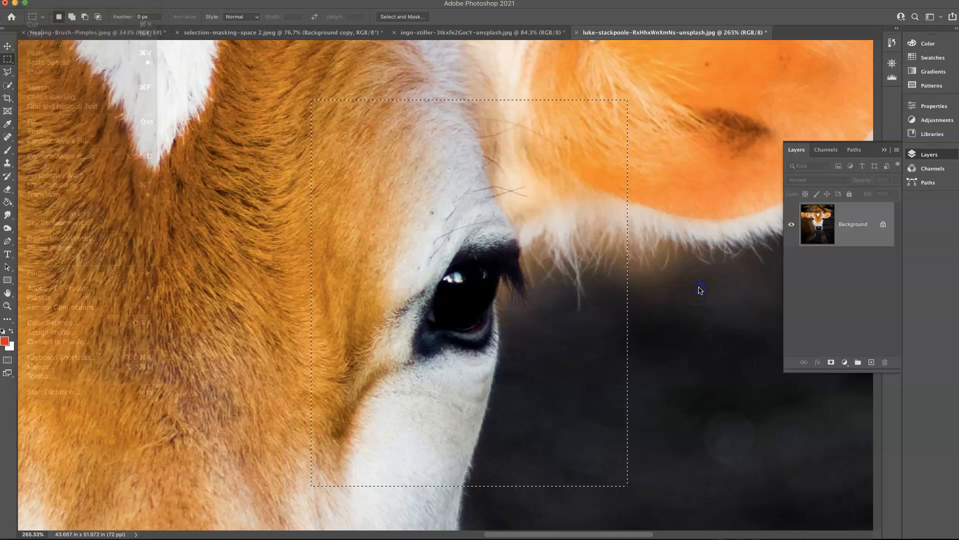
click(486, 34)
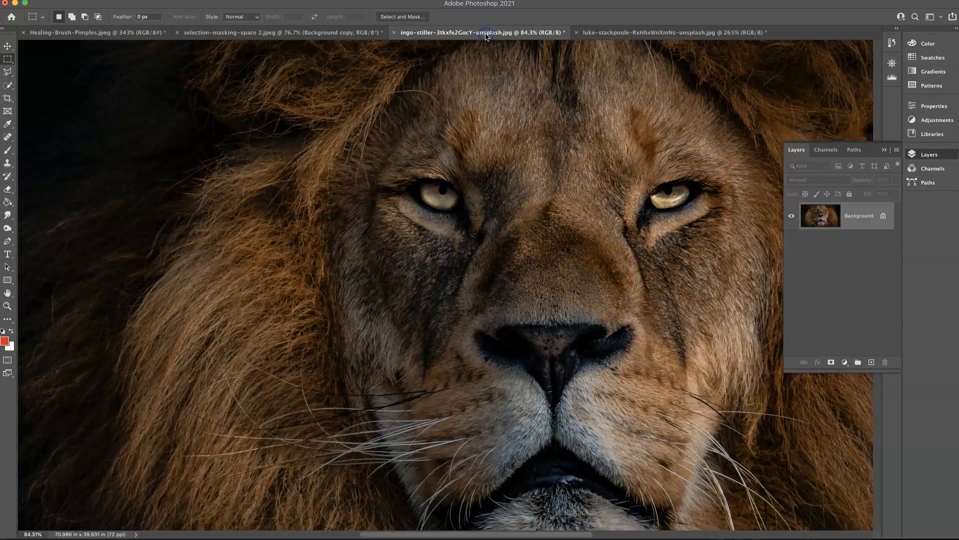
click(884, 149)
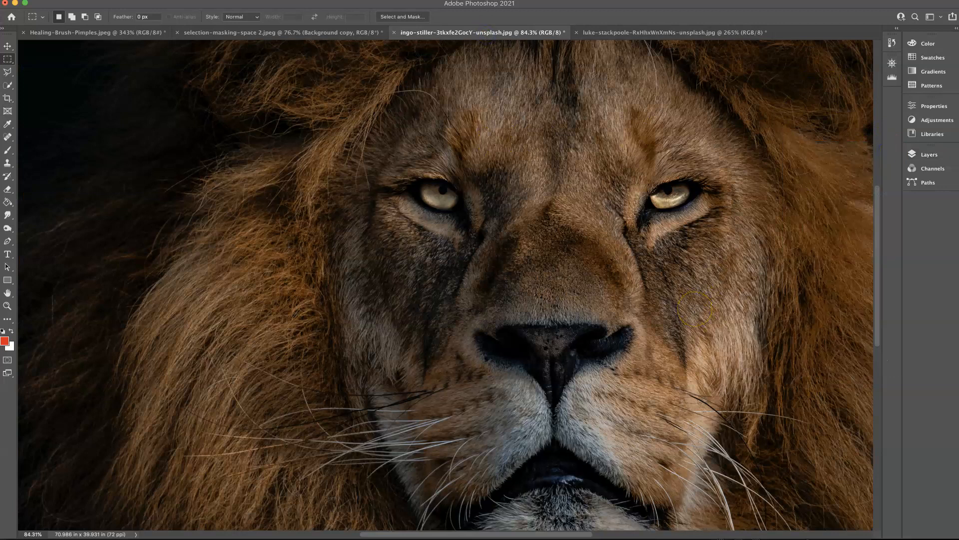
key(super+v)
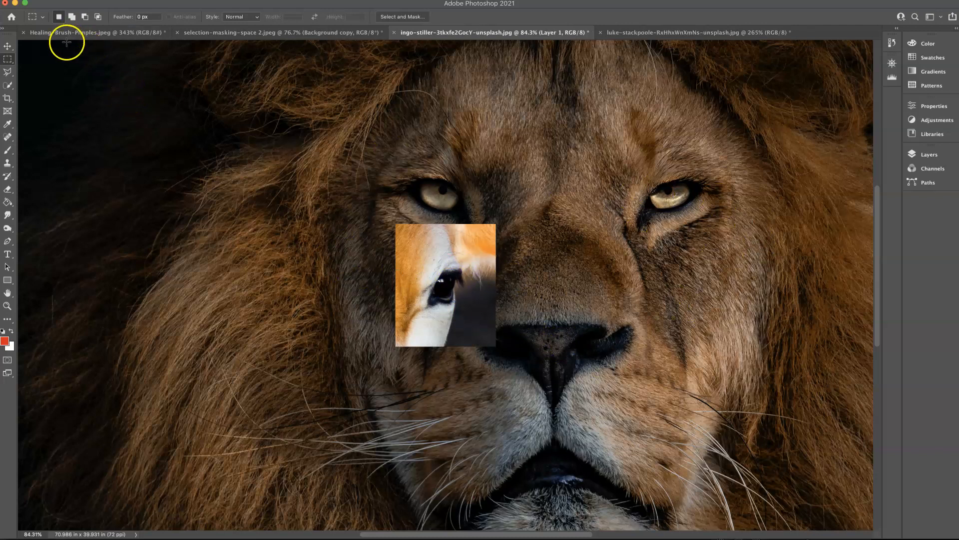
click(25, 0)
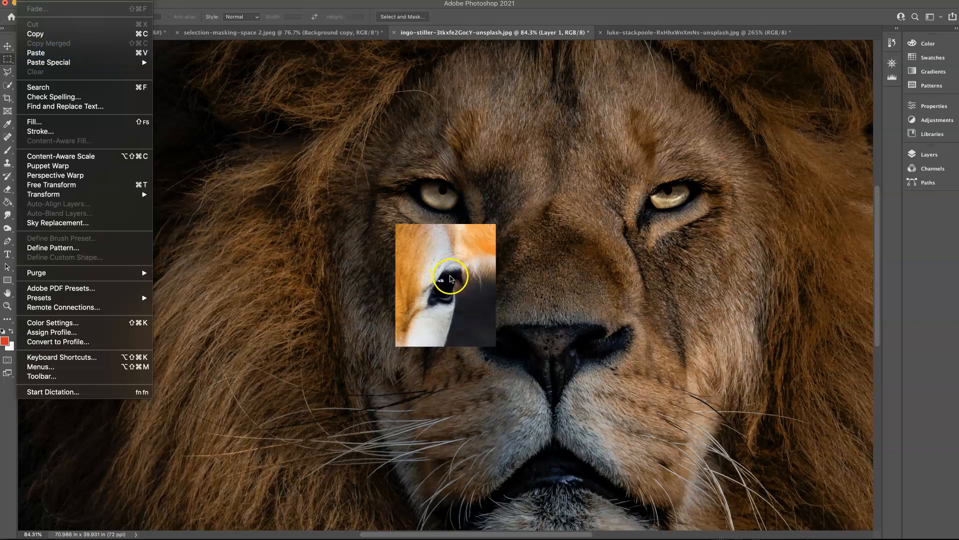
click(452, 278)
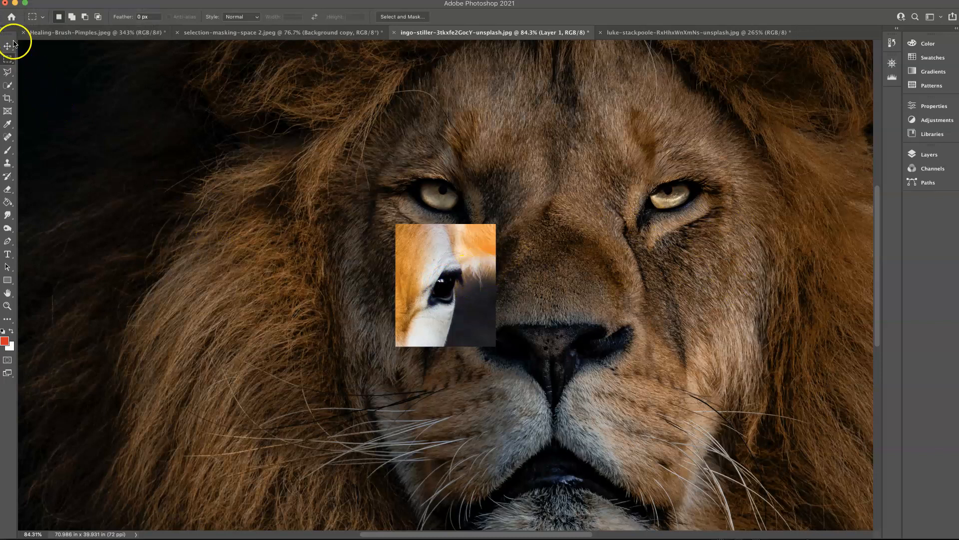
Step: Move the pasted cow eye over the lion's eye on the image's right side with the Move tool
scroll(7, 49, left, 1)
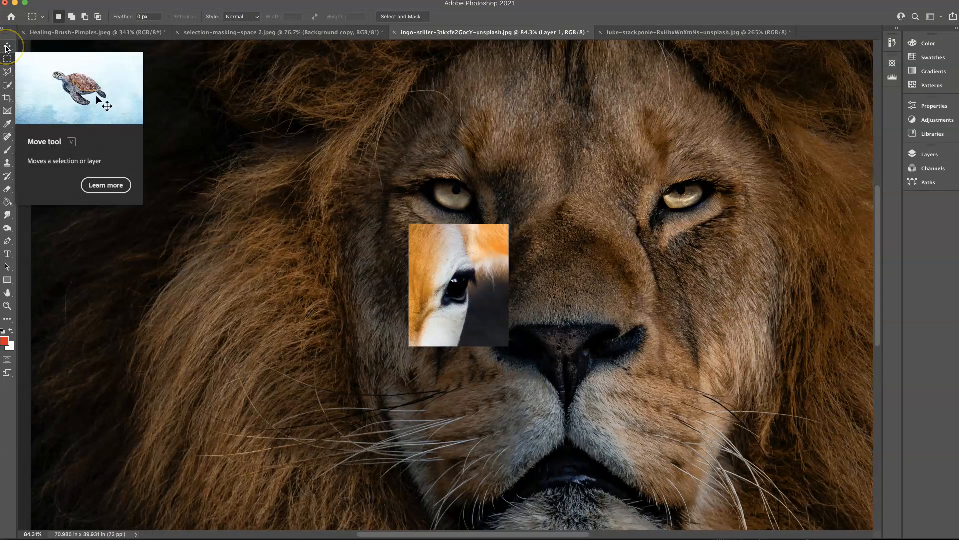
scroll(8, 49, left, 1)
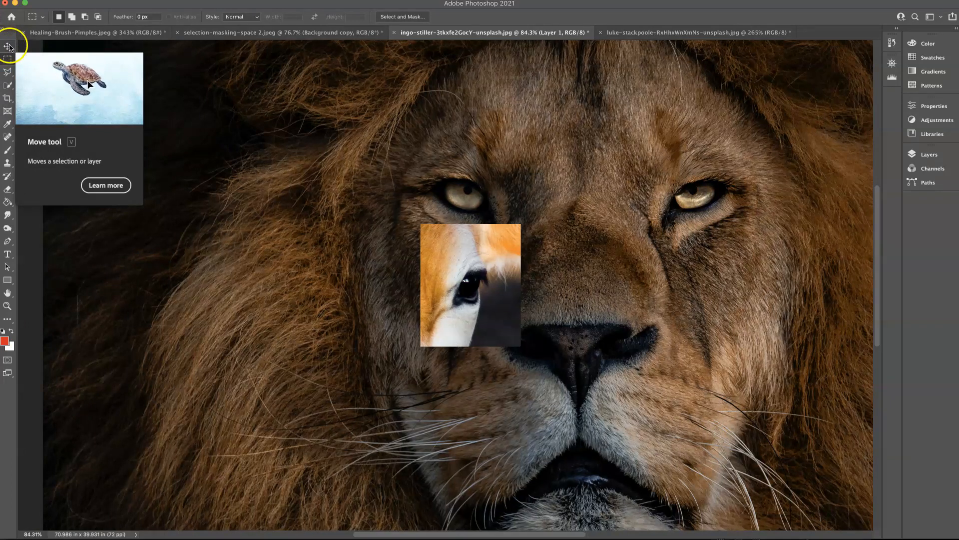
click(7, 46)
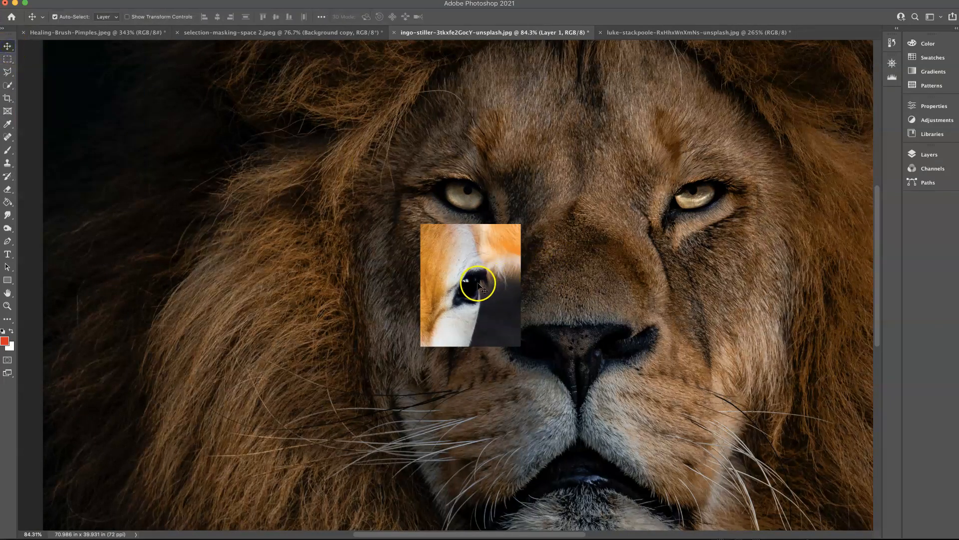
drag(478, 285, 732, 230)
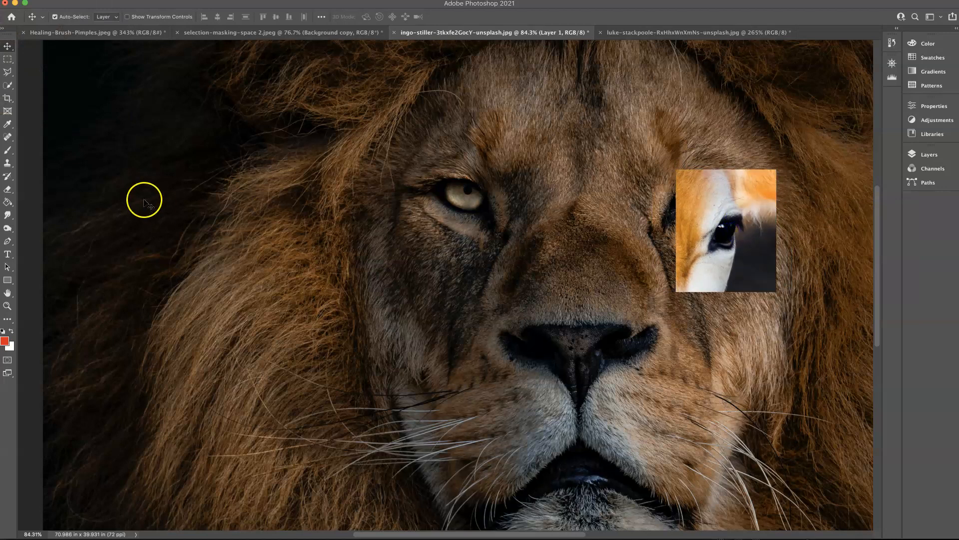
Step: Enlarge the cow eye layer proportionally to about 198% with Free Transform and position it over the lion's right-side eye
click(25, 1)
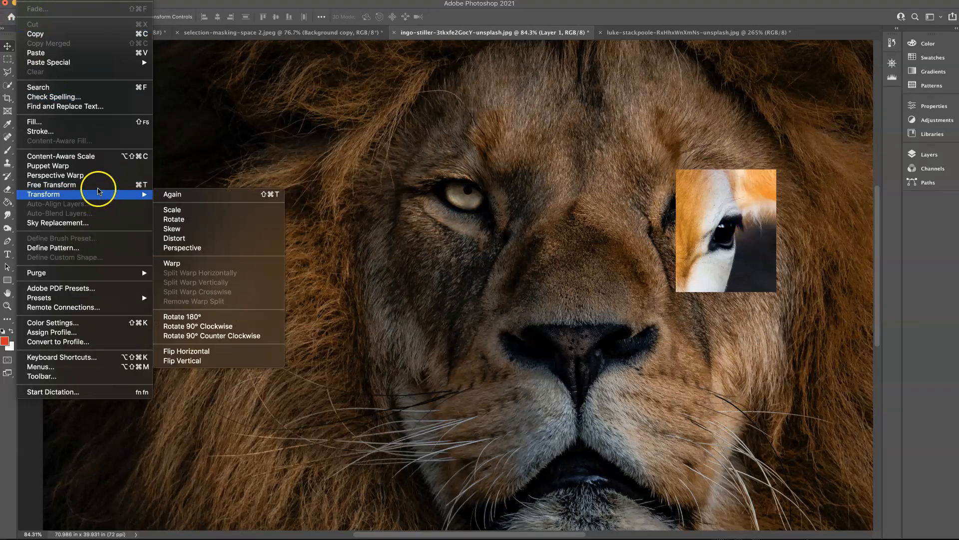
click(99, 185)
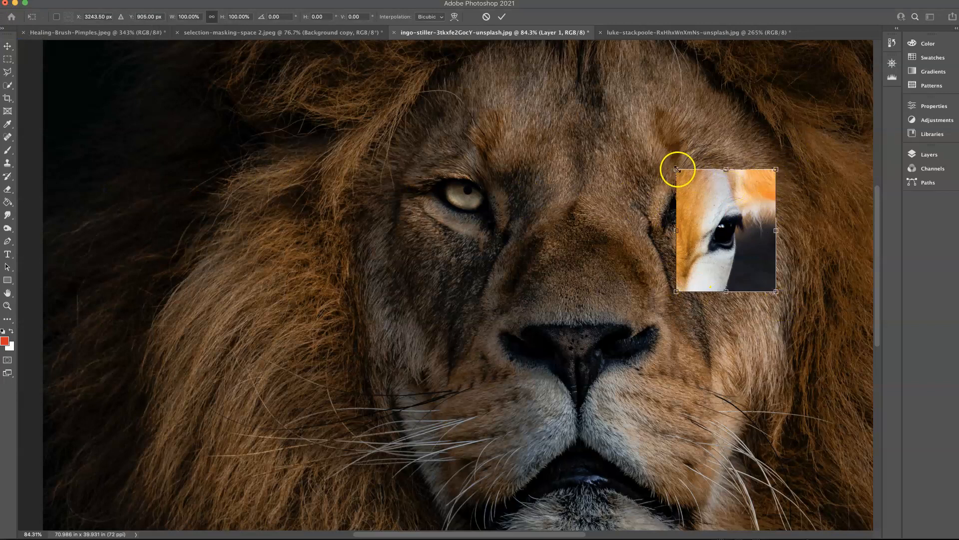
drag(678, 169, 555, 106)
drag(684, 214, 770, 265)
drag(685, 342, 667, 364)
drag(750, 299, 749, 292)
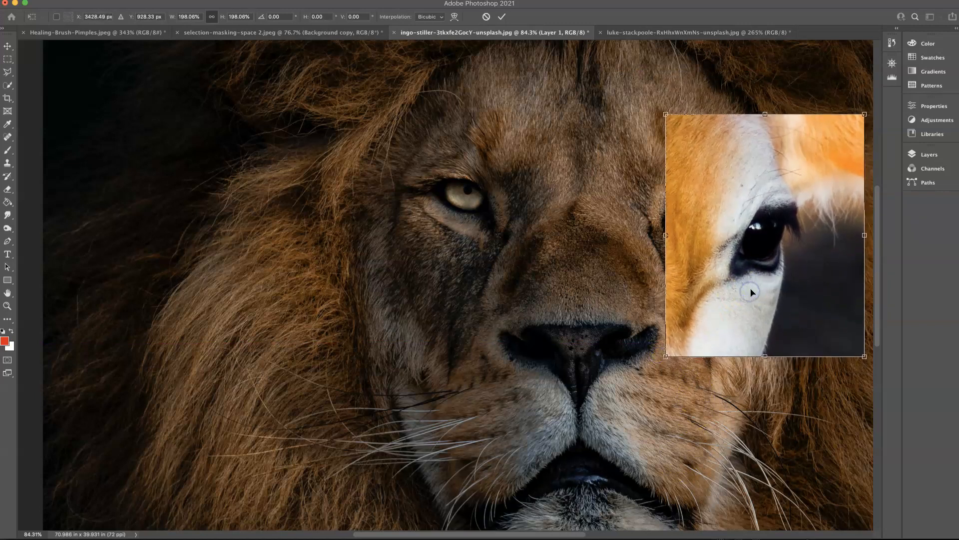
click(503, 19)
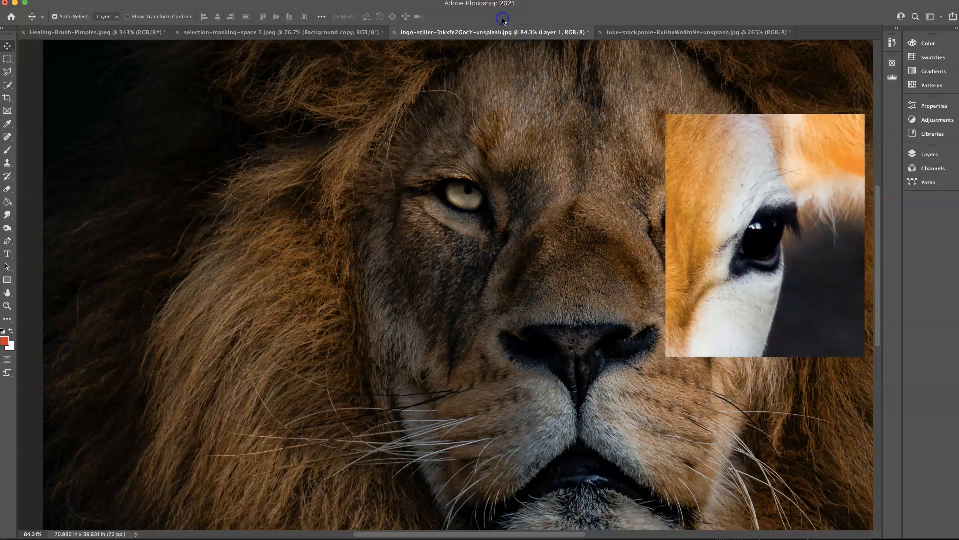
scroll(775, 214, right, 5)
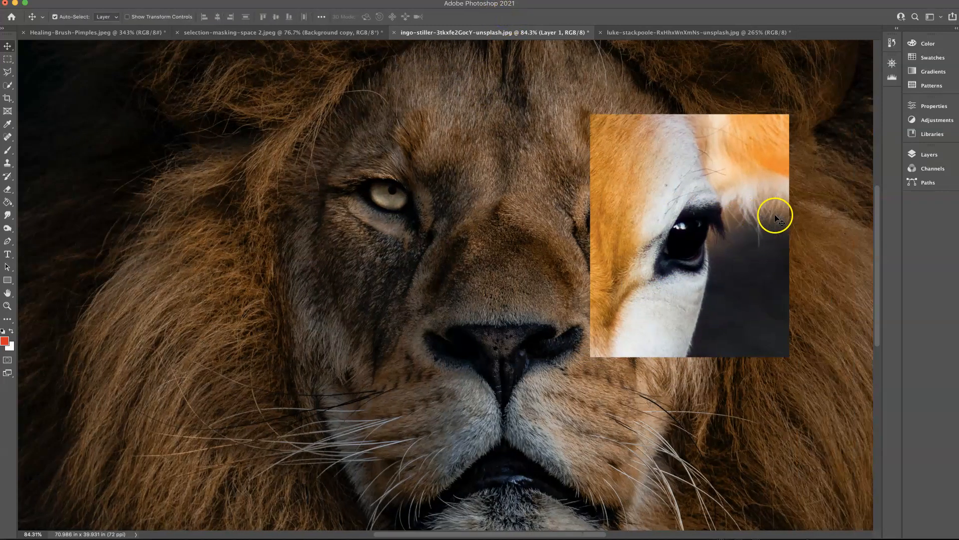
Step: Duplicate the cow eye layer and move the copy over the lion's eye on the image's left side
click(933, 156)
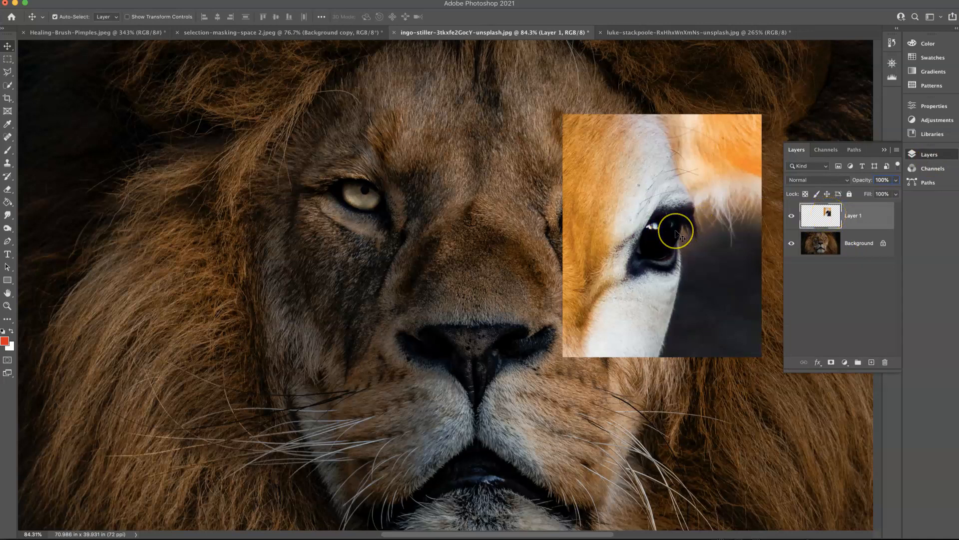
key(super)
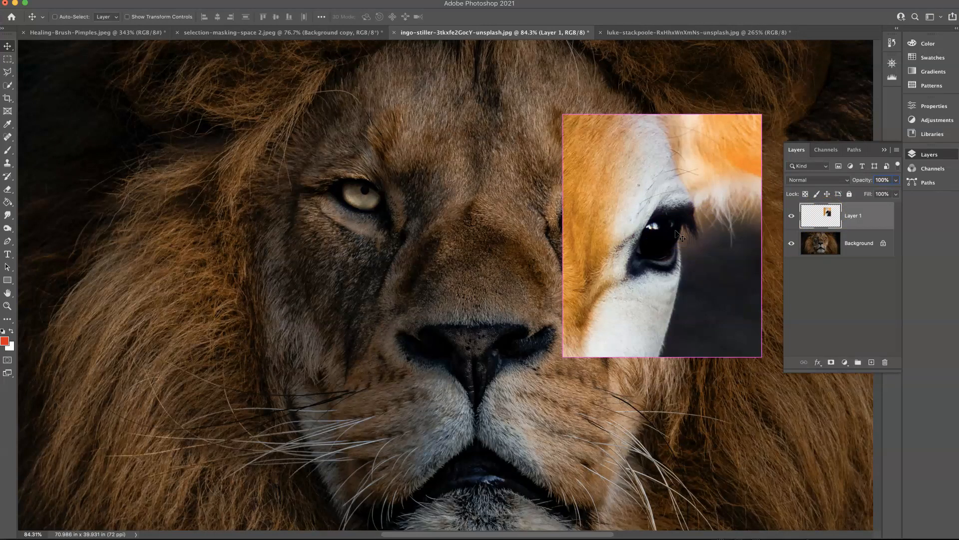
key(super+j)
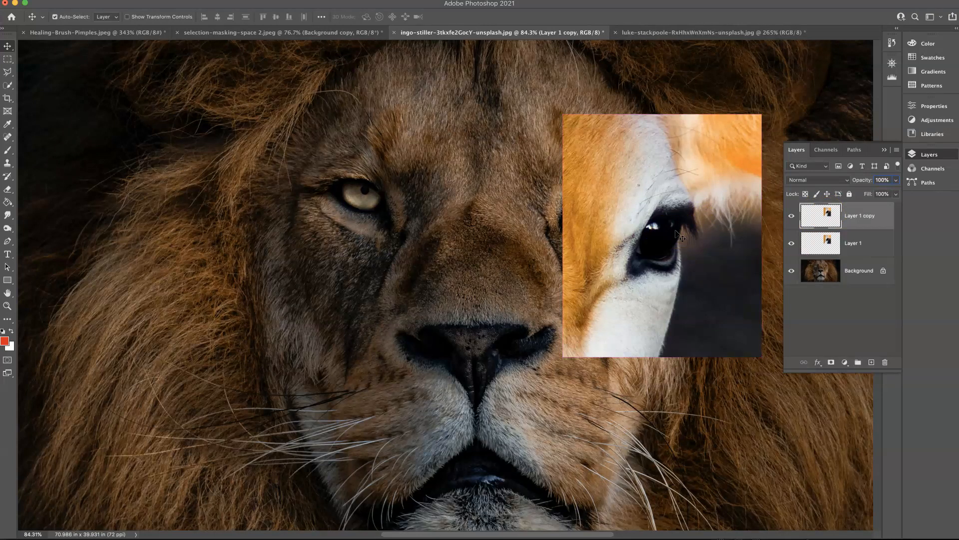
key(super+z)
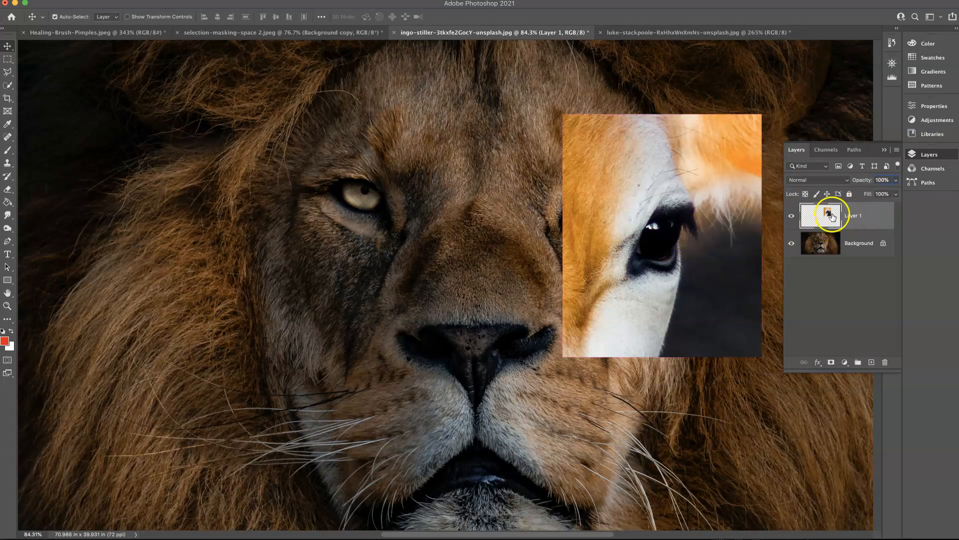
drag(831, 215, 872, 362)
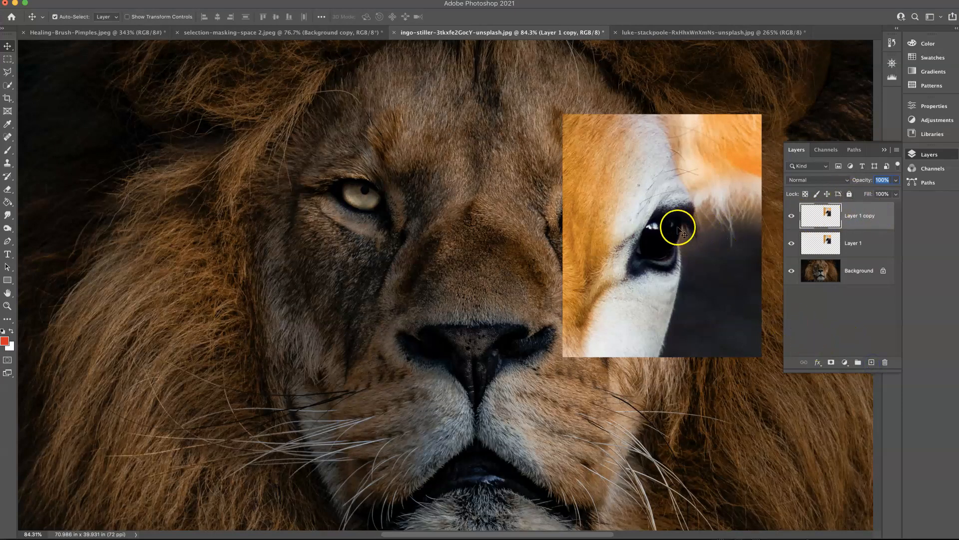
drag(691, 229, 397, 227)
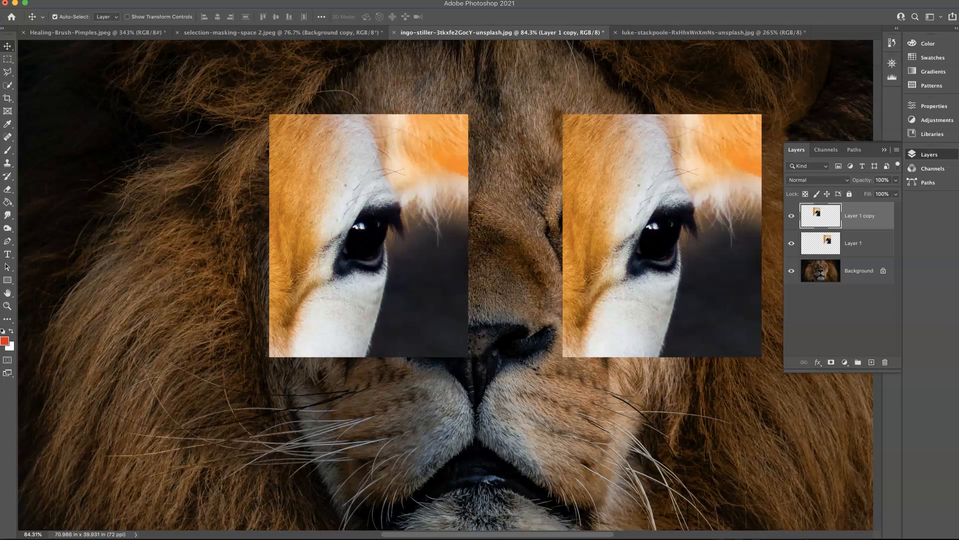
Step: Flip the duplicated cow eye horizontally and align it over the lion's eye on the image's left side
click(30, 3)
mouse_move(77, 194)
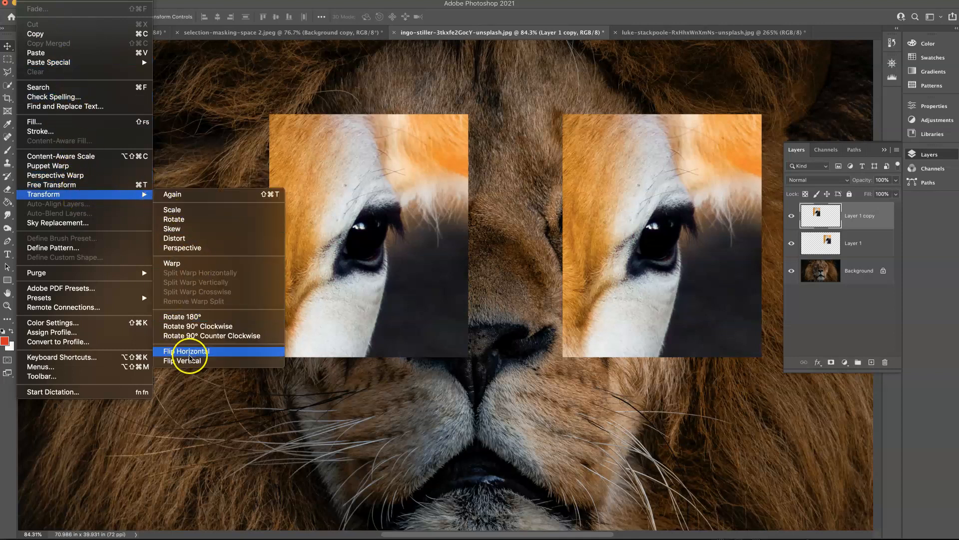
click(189, 352)
drag(380, 265, 311, 263)
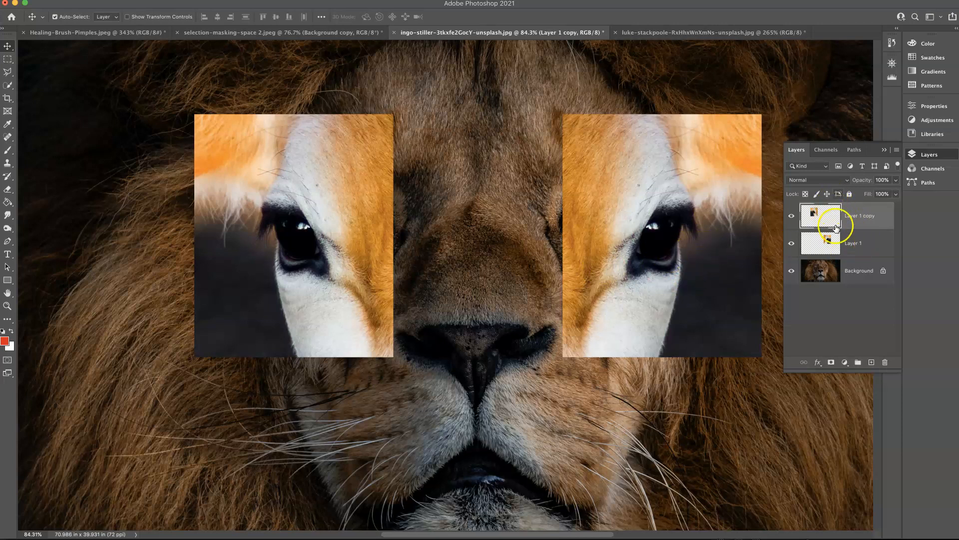
Step: Merge the flipped copy down into Layer 1 so both cow eyes share one layer
click(897, 150)
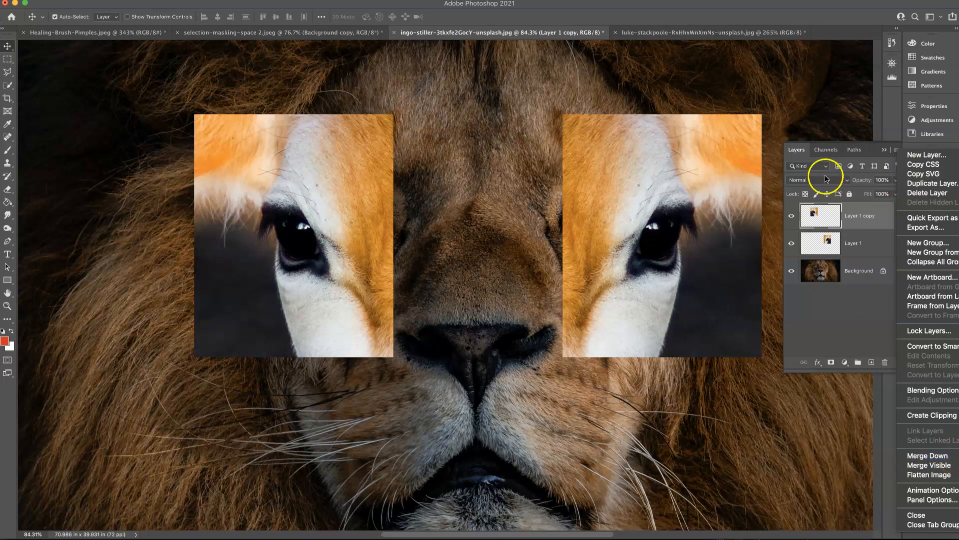
click(858, 220)
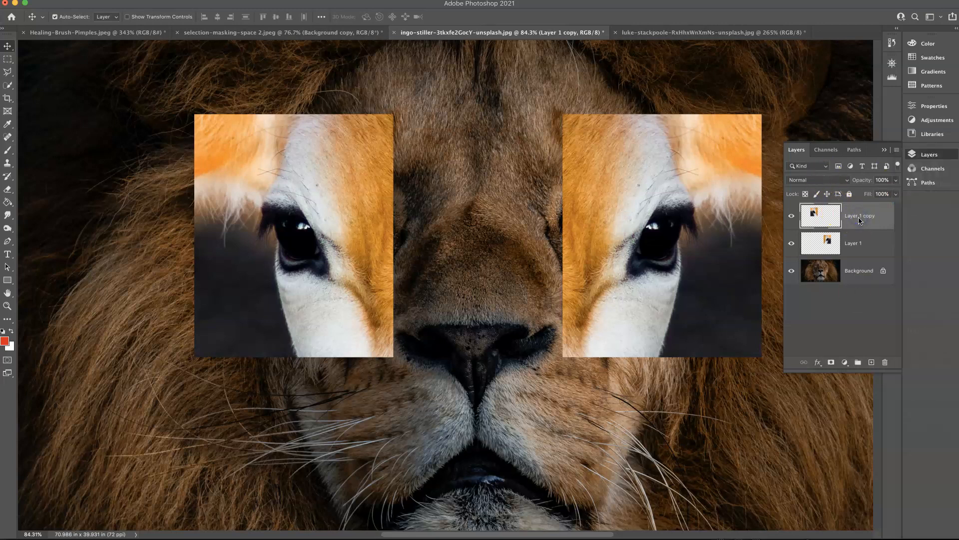
right_click(860, 220)
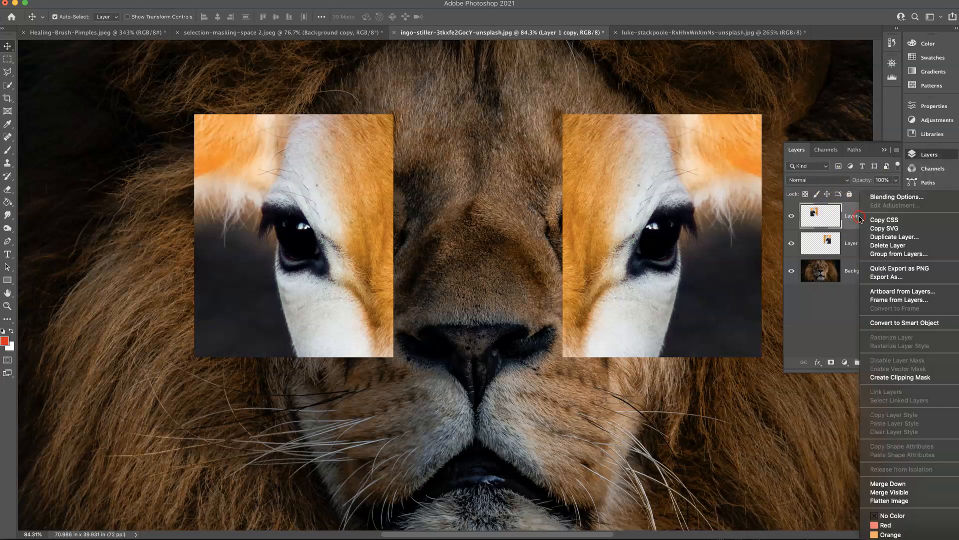
click(906, 485)
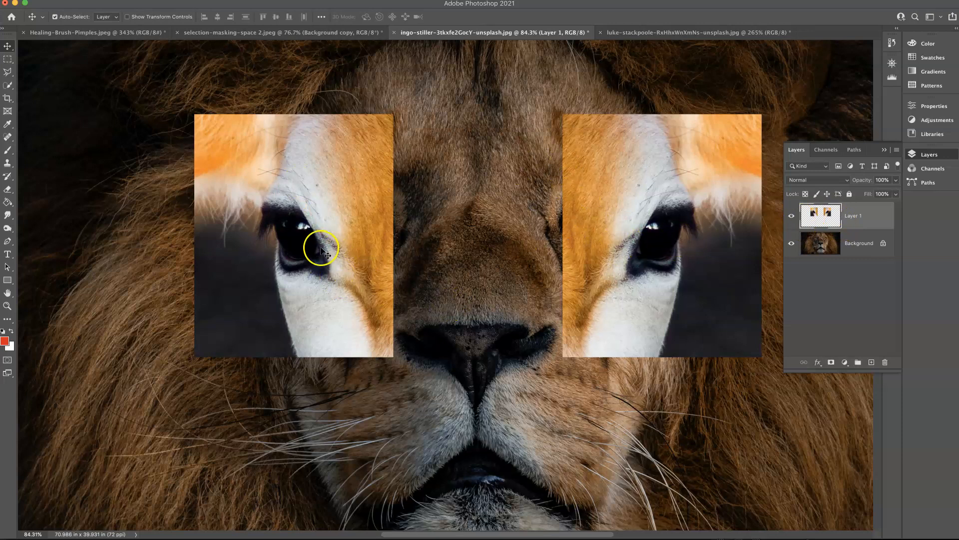
Step: Hide the merged cow eyes layer and activate the Clone Stamp tool on the Background layer
click(791, 217)
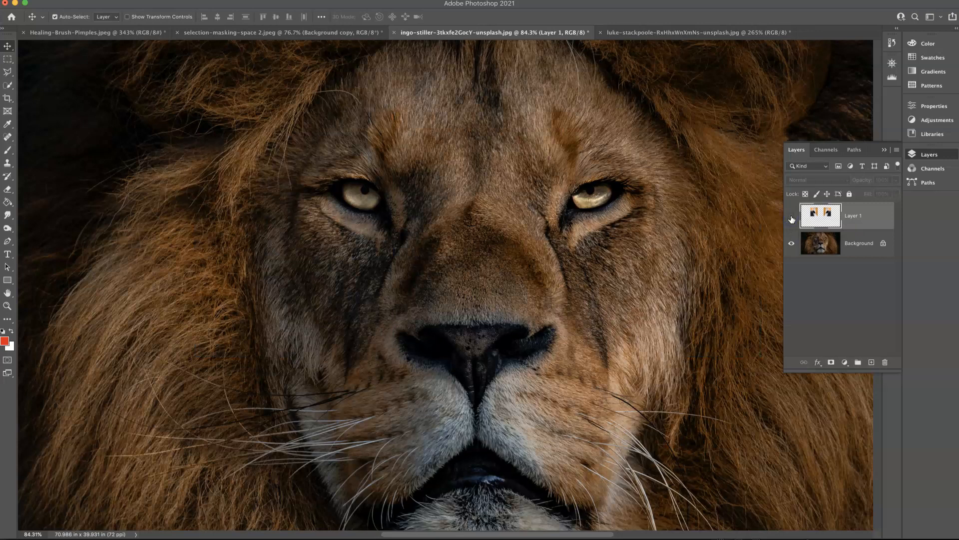
click(824, 244)
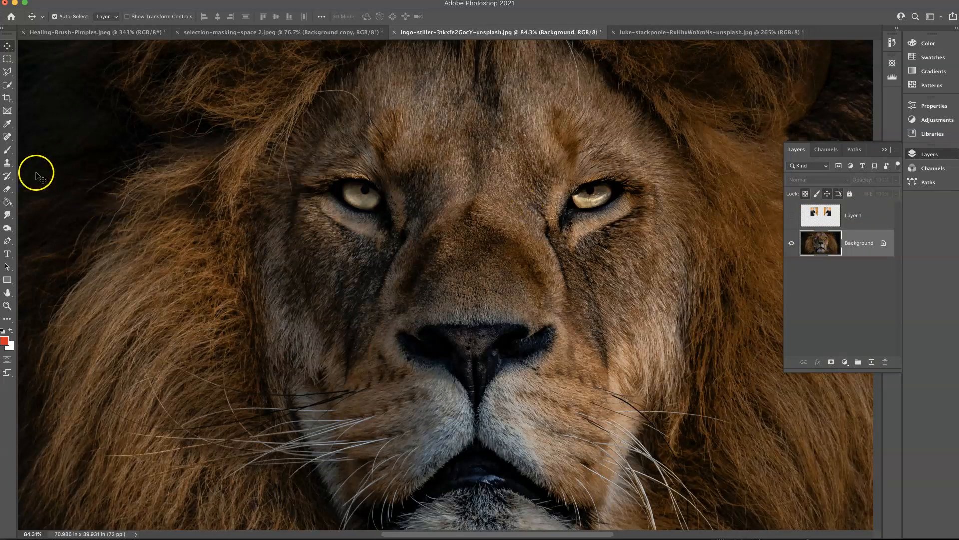
click(8, 165)
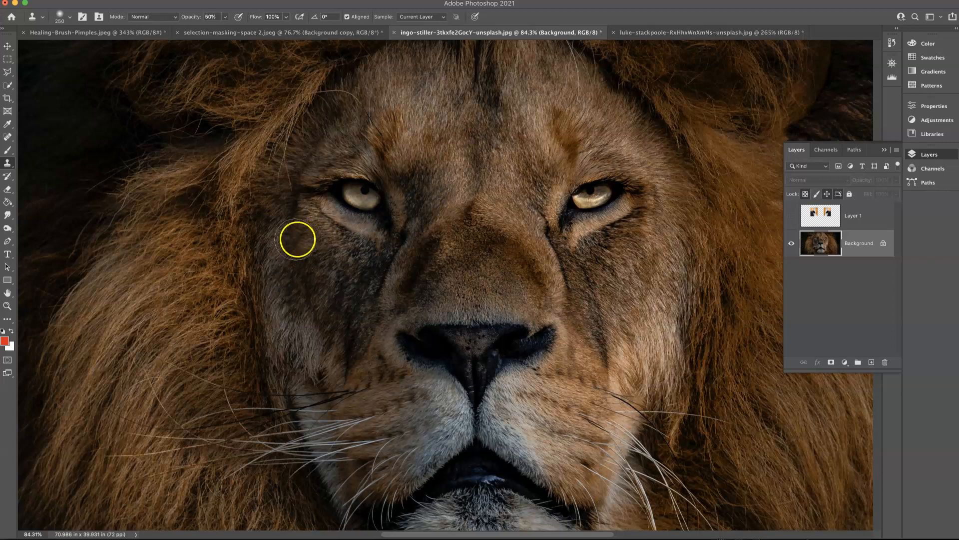
Step: Clone nearby fur over the lion's eye on the image's left side until the eye is fully covered, resampling the source often
alt+click(320, 255)
click(364, 225)
mouse_move(368, 224)
mouse_down()
mouse_move(346, 216)
mouse_move(367, 230)
mouse_up()
alt+click(303, 249)
mouse_move(330, 188)
mouse_down()
mouse_move(343, 199)
mouse_move(332, 212)
mouse_up()
alt+click(310, 269)
click(336, 224)
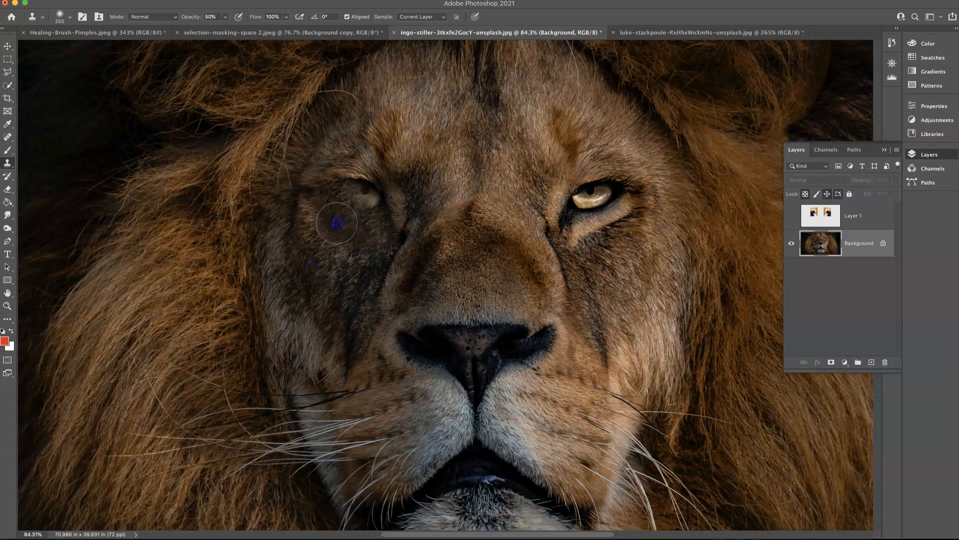
alt+click(341, 142)
click(334, 181)
click(372, 185)
click(312, 269)
click(386, 201)
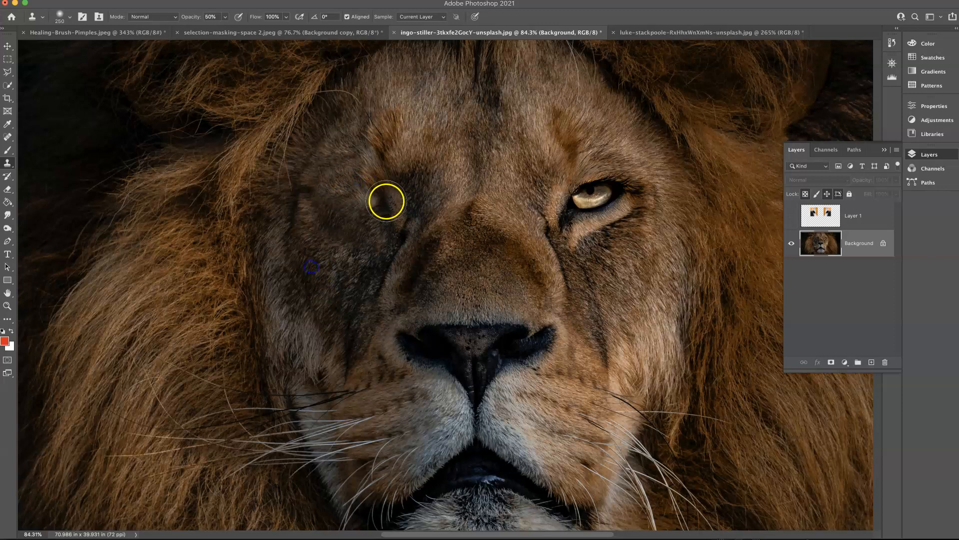
click(337, 253)
click(394, 235)
click(344, 171)
click(412, 194)
click(402, 135)
click(367, 188)
click(389, 129)
click(336, 160)
click(367, 155)
click(332, 175)
click(309, 256)
click(351, 207)
drag(351, 207, 345, 201)
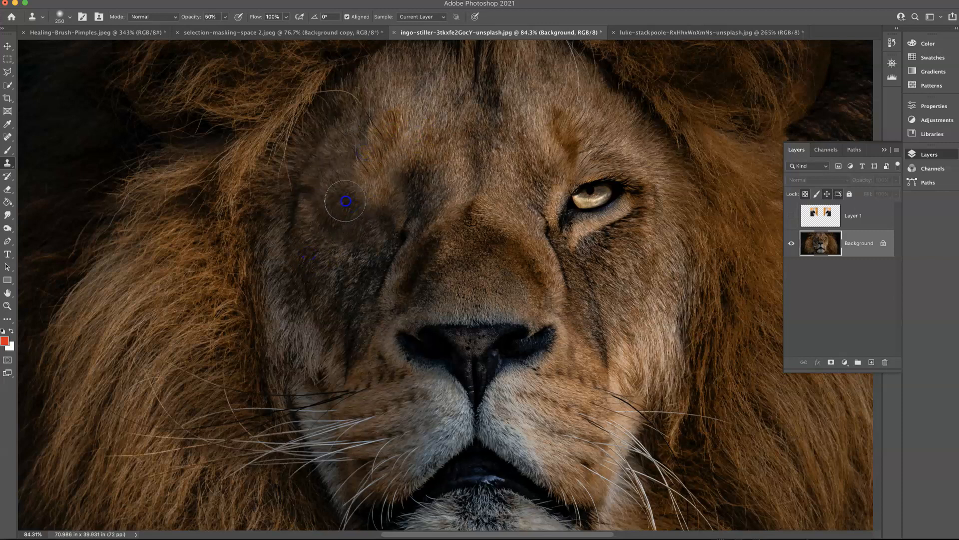
click(319, 264)
click(315, 208)
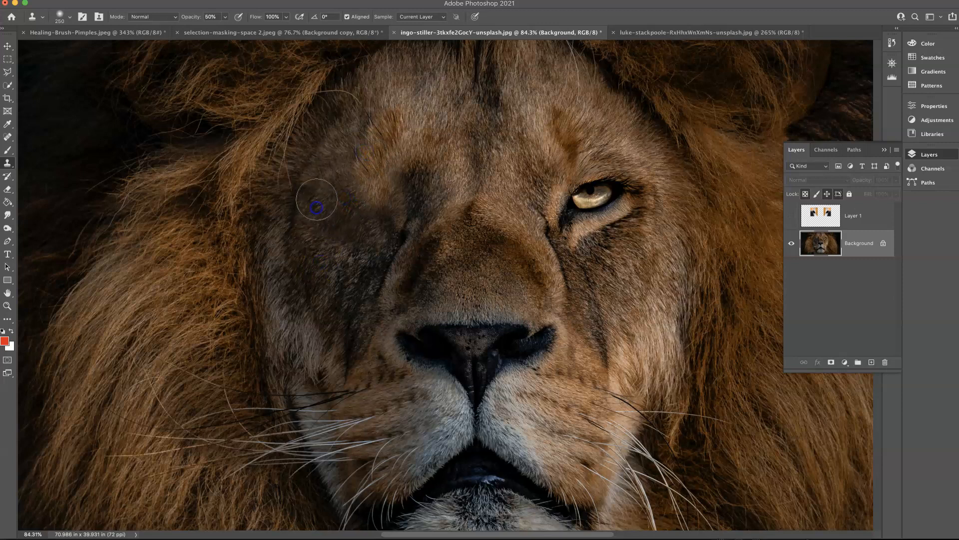
drag(319, 272, 354, 278)
click(381, 238)
drag(381, 238, 380, 231)
mouse_move(322, 317)
mouse_down()
mouse_move(338, 289)
mouse_move(330, 288)
mouse_up()
click(405, 203)
drag(405, 203, 357, 205)
drag(413, 141, 418, 145)
click(364, 186)
drag(364, 186, 365, 195)
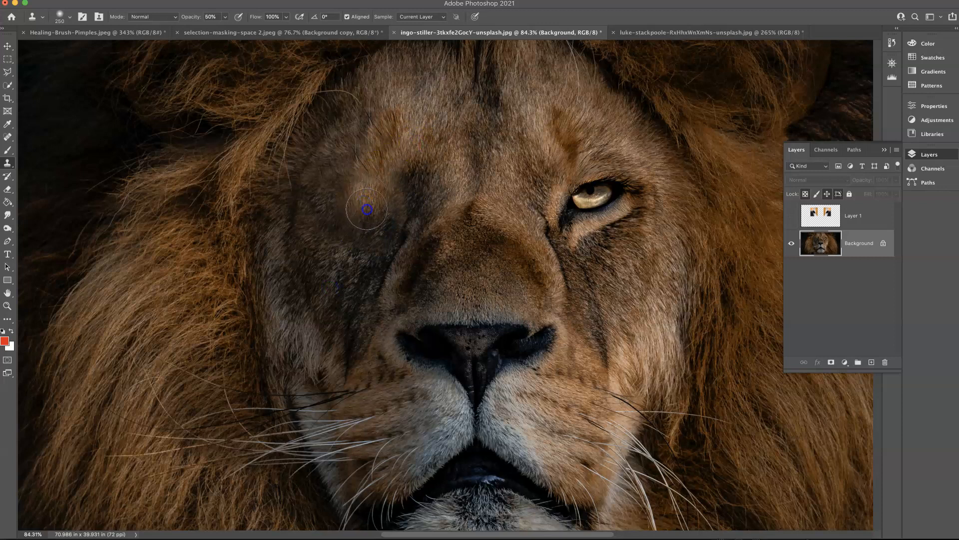
mouse_move(436, 172)
mouse_down()
mouse_move(376, 189)
mouse_move(461, 139)
mouse_move(447, 187)
mouse_move(343, 217)
mouse_move(312, 206)
mouse_up()
mouse_move(380, 205)
mouse_down()
mouse_move(353, 201)
mouse_move(356, 209)
mouse_move(375, 219)
mouse_move(359, 182)
mouse_move(283, 328)
mouse_move(322, 277)
mouse_up()
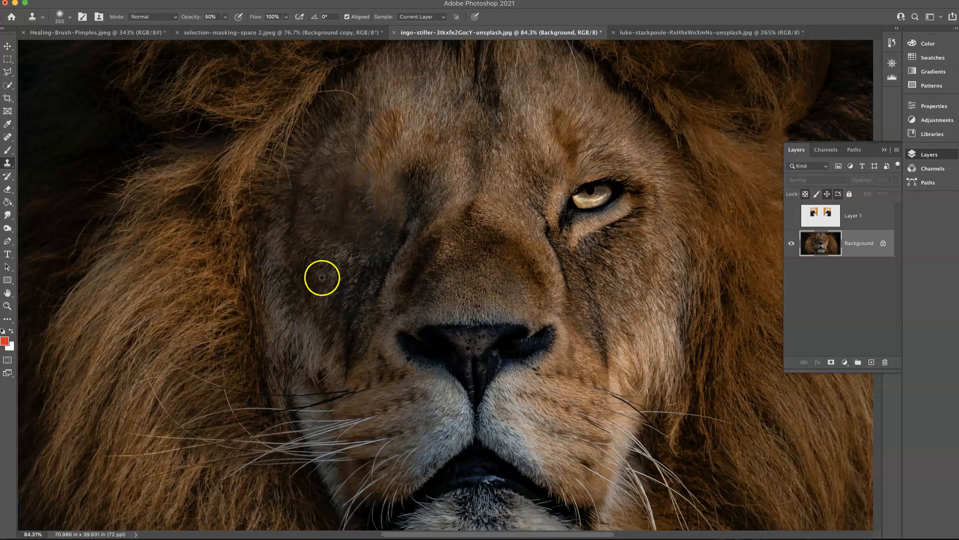
mouse_move(356, 217)
mouse_down()
mouse_move(271, 354)
mouse_move(315, 368)
mouse_move(402, 342)
mouse_move(415, 356)
mouse_move(331, 277)
mouse_move(322, 304)
mouse_move(354, 289)
mouse_move(350, 246)
mouse_up()
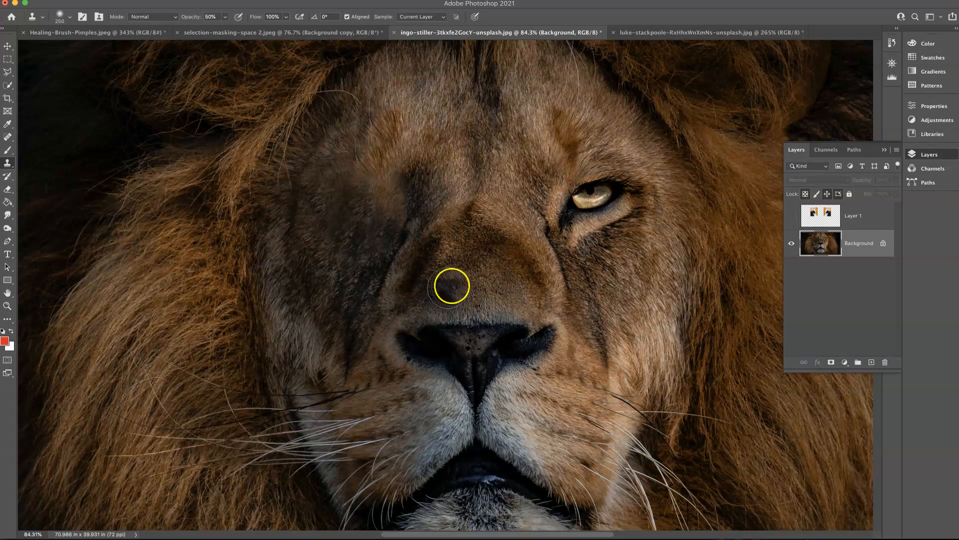
click(388, 182)
click(388, 185)
click(390, 187)
drag(362, 305, 390, 265)
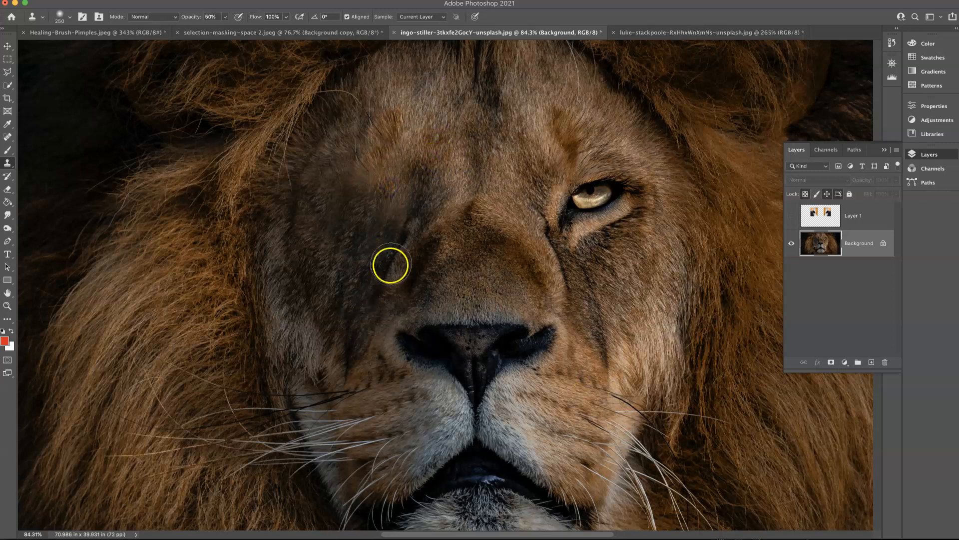
Step: Clone surrounding fur over the lion's eye on the image's right side until it is fully covered
alt+click(624, 253)
click(611, 193)
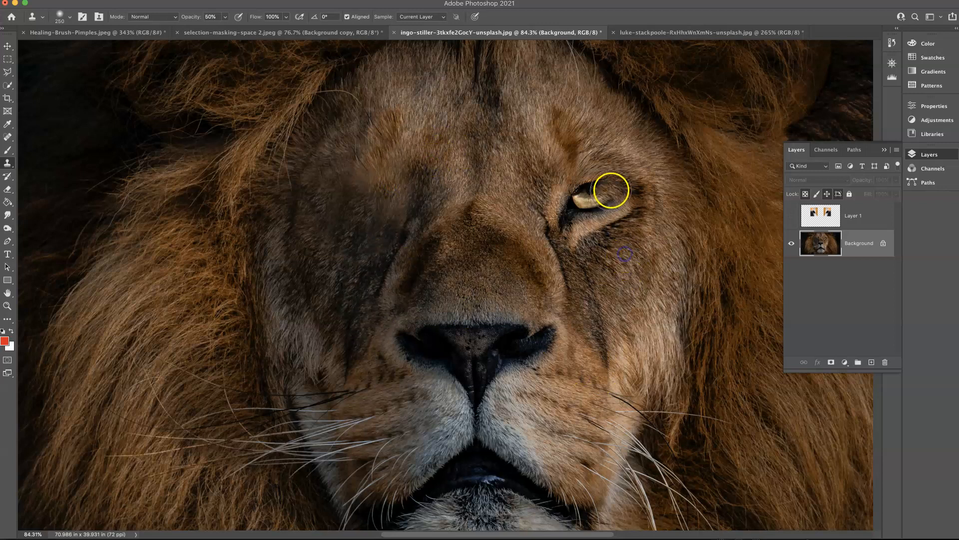
alt+click(612, 268)
drag(596, 228, 613, 221)
alt+click(624, 272)
click(600, 208)
mouse_move(592, 185)
mouse_down()
mouse_move(606, 155)
mouse_move(597, 197)
mouse_move(602, 184)
mouse_move(670, 152)
mouse_move(609, 178)
mouse_up()
alt+click(630, 275)
mouse_move(569, 224)
mouse_down()
mouse_move(598, 242)
mouse_move(602, 266)
mouse_move(629, 276)
mouse_move(609, 217)
mouse_move(535, 169)
mouse_move(574, 179)
mouse_move(561, 176)
mouse_move(575, 148)
mouse_move(591, 190)
mouse_move(641, 170)
mouse_move(611, 235)
mouse_move(631, 281)
mouse_up()
alt+click(628, 275)
alt+click(628, 266)
alt+click(535, 170)
alt+click(548, 195)
mouse_move(693, 336)
mouse_down()
mouse_move(779, 341)
mouse_move(628, 311)
mouse_move(579, 274)
mouse_move(593, 278)
mouse_move(591, 288)
mouse_move(563, 292)
mouse_move(568, 280)
mouse_up()
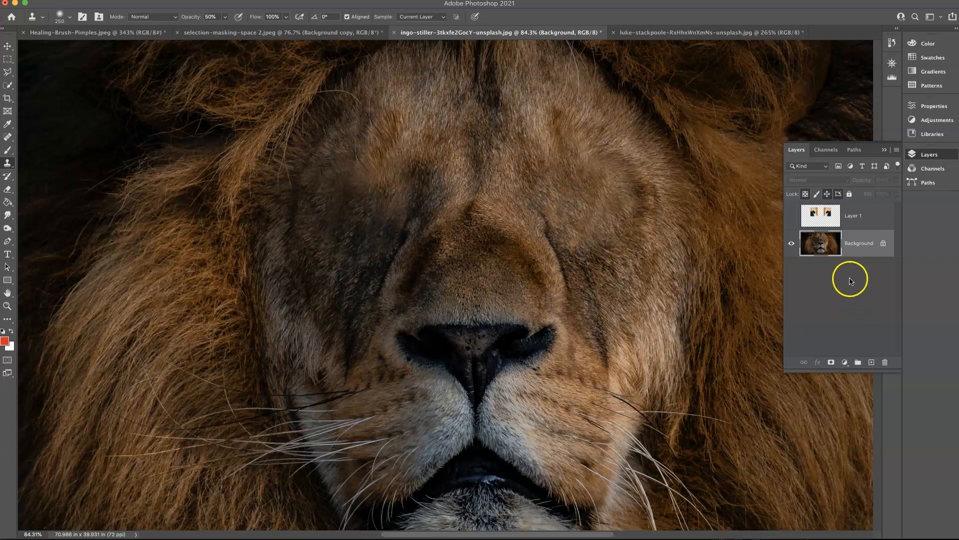
Step: Show the cow eyes layer again over the retouched face and make Layer 1 the active layer
click(792, 220)
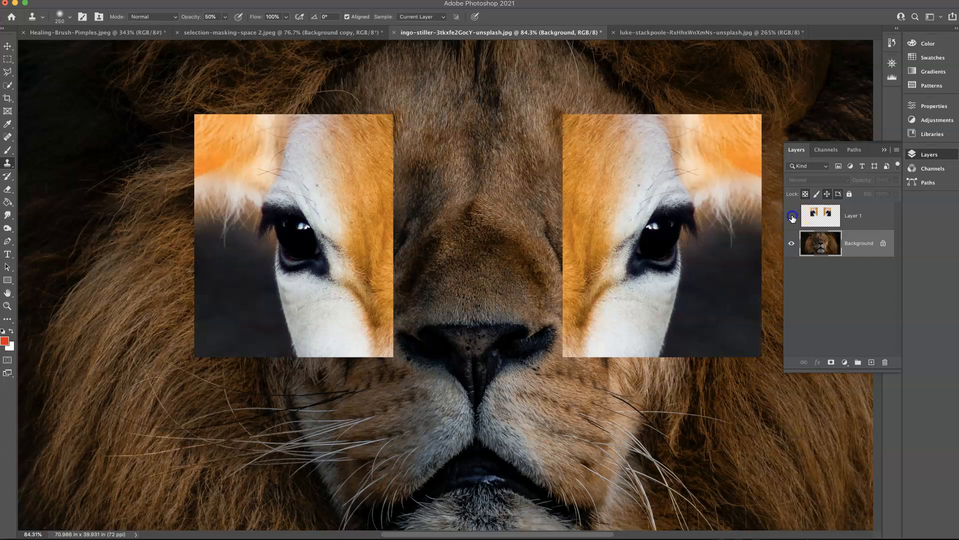
click(792, 218)
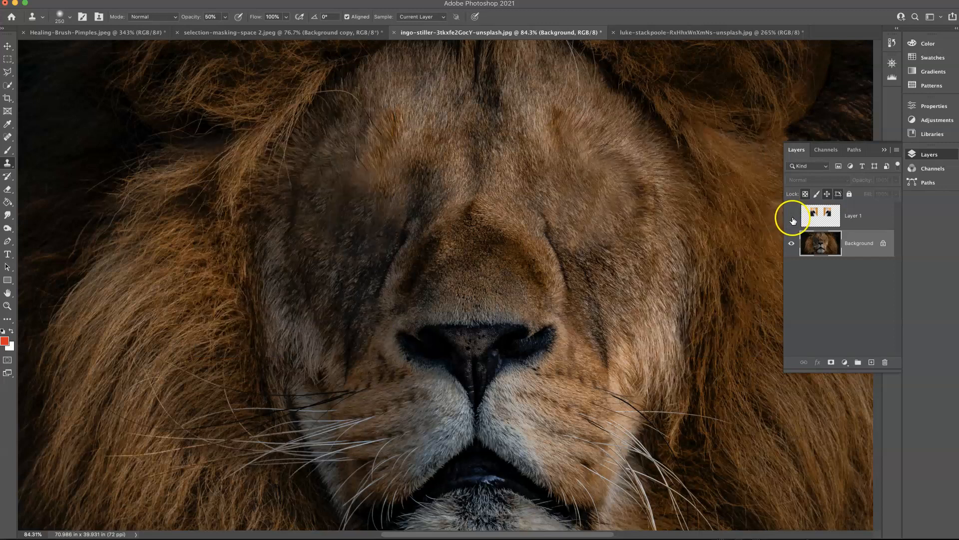
click(792, 218)
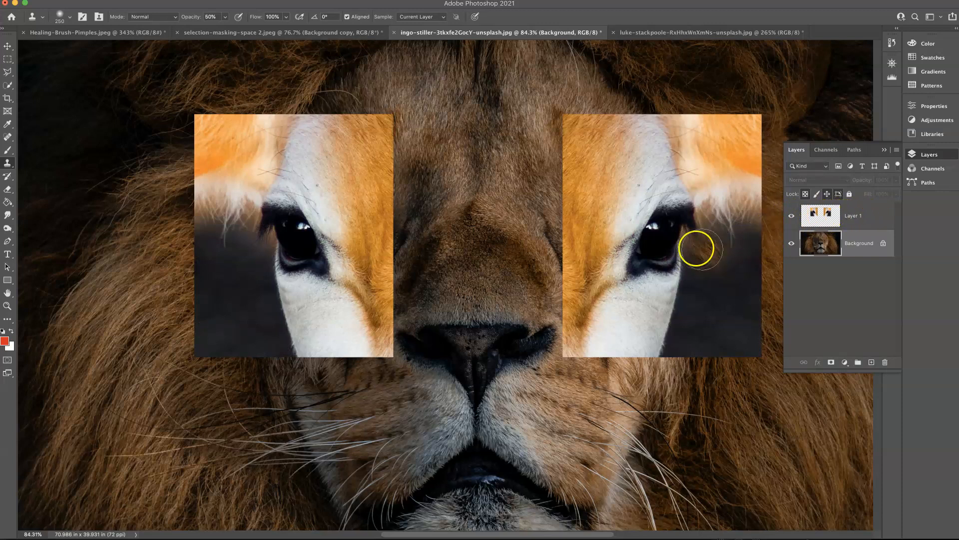
click(864, 218)
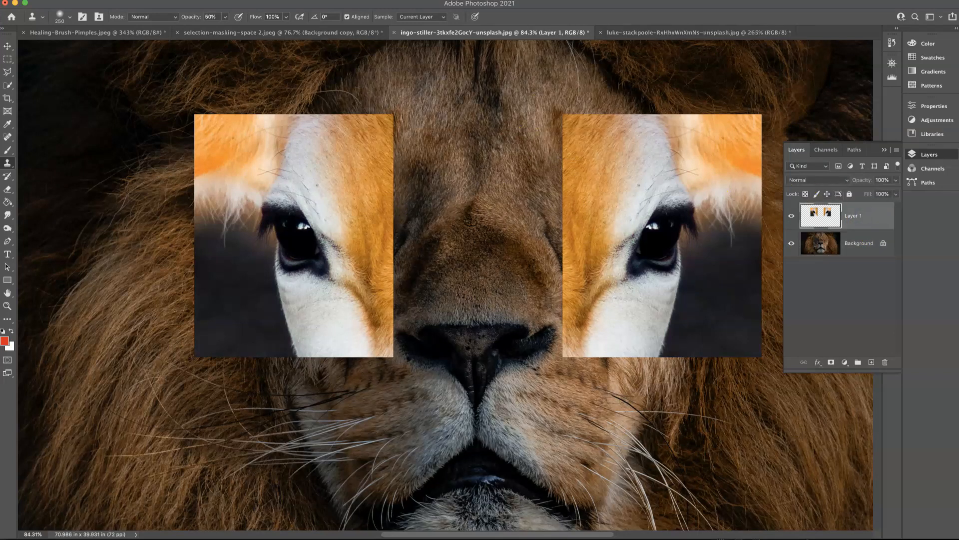
Step: Select both cow eyes in Select and Mask with the Quick Selection tool and refine their eyelashes with the Refine Edge Brush
click(140, 5)
click(160, 107)
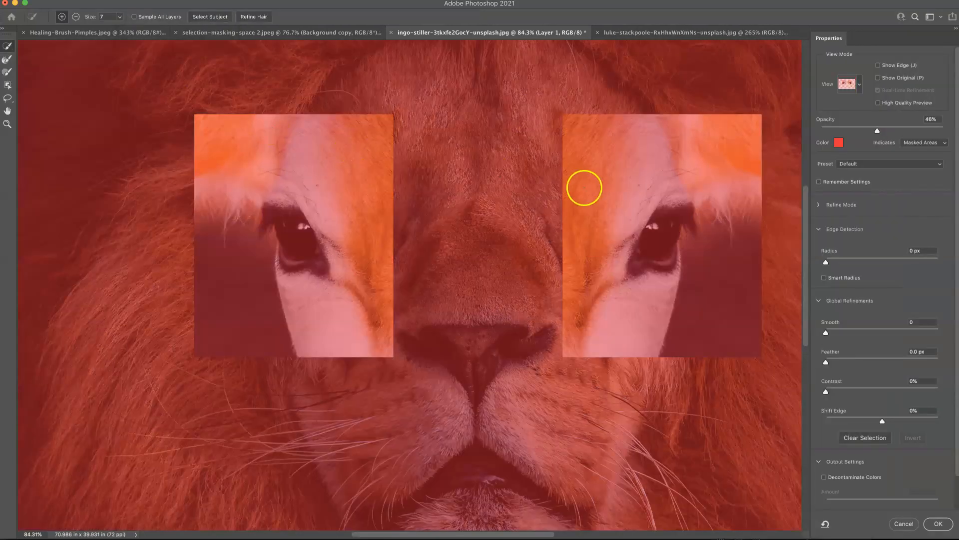
mouse_move(696, 223)
mouse_down()
mouse_move(667, 218)
mouse_move(651, 250)
mouse_up()
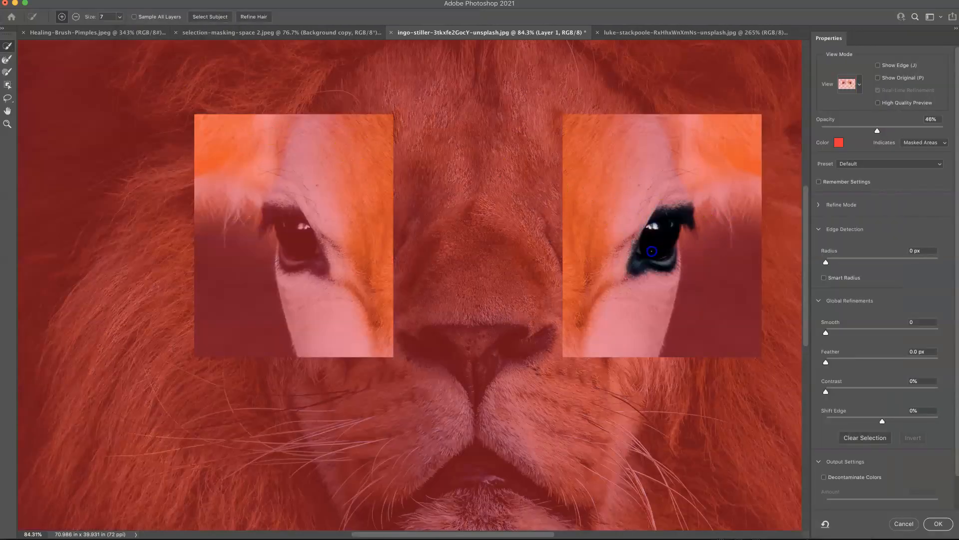
mouse_move(255, 225)
mouse_down()
mouse_move(265, 214)
mouse_move(300, 241)
mouse_up()
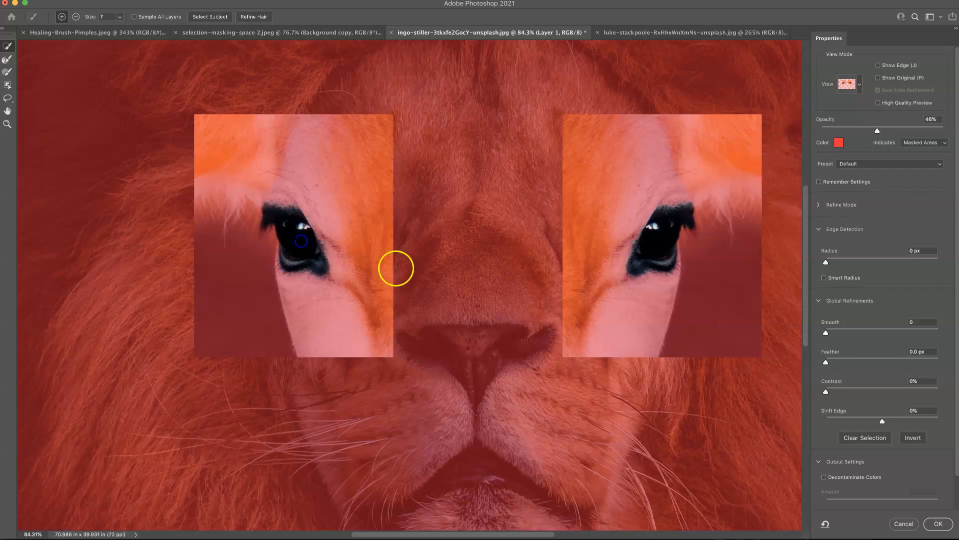
click(7, 60)
mouse_move(286, 213)
mouse_down()
mouse_move(260, 216)
mouse_move(263, 240)
mouse_up()
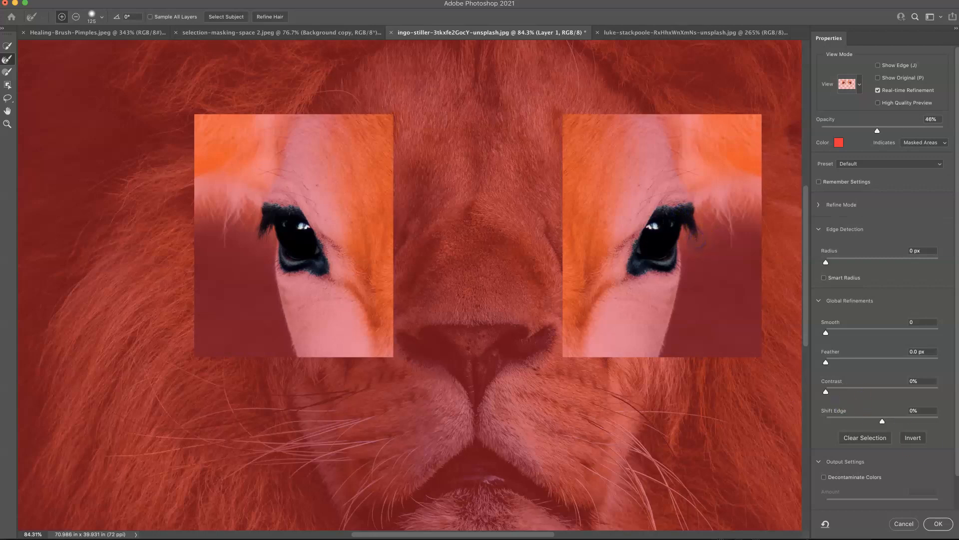
Step: Output the cow eyes selection as a layer mask on Layer 1
click(938, 524)
click(939, 524)
scroll(905, 484, down, 2)
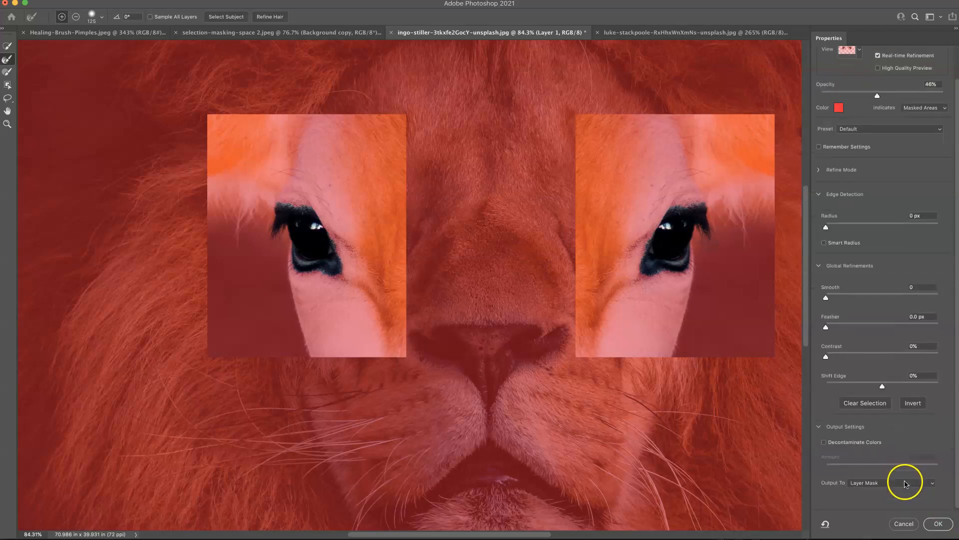
click(941, 525)
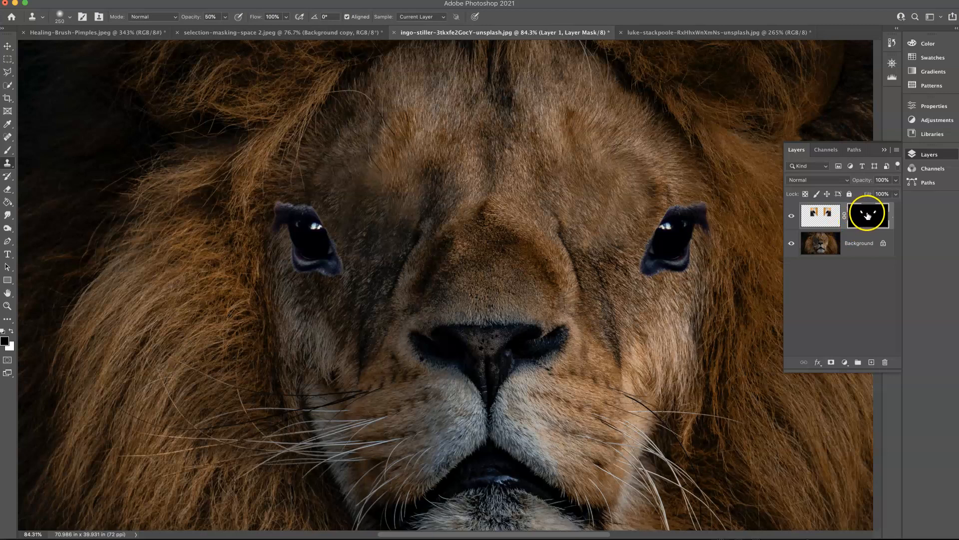
Step: Reveal the cow fur around both eyes by painting white on Layer 1's mask with a soft 200 px brush at 51% opacity
mouse_move(666, 222)
mouse_down()
mouse_move(655, 241)
mouse_move(674, 220)
mouse_move(670, 257)
mouse_up()
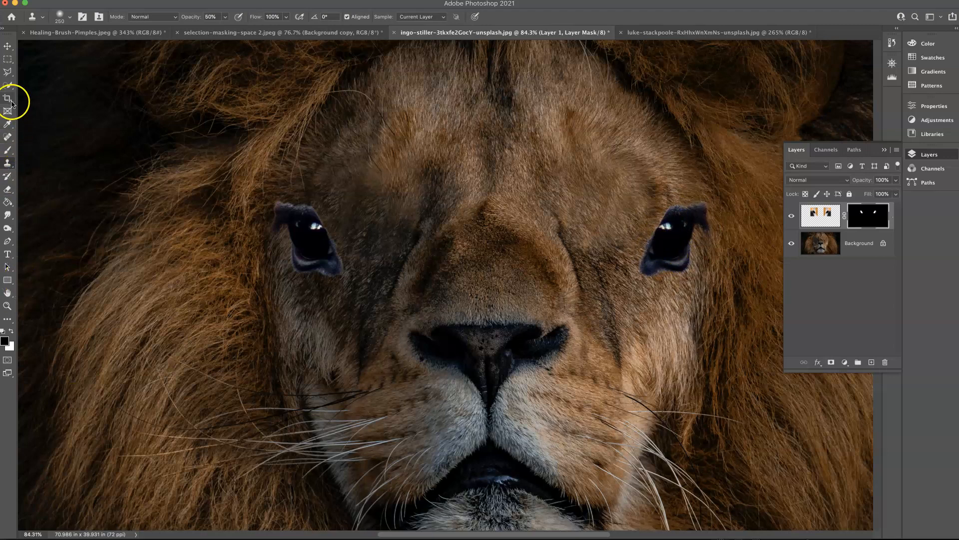
click(9, 150)
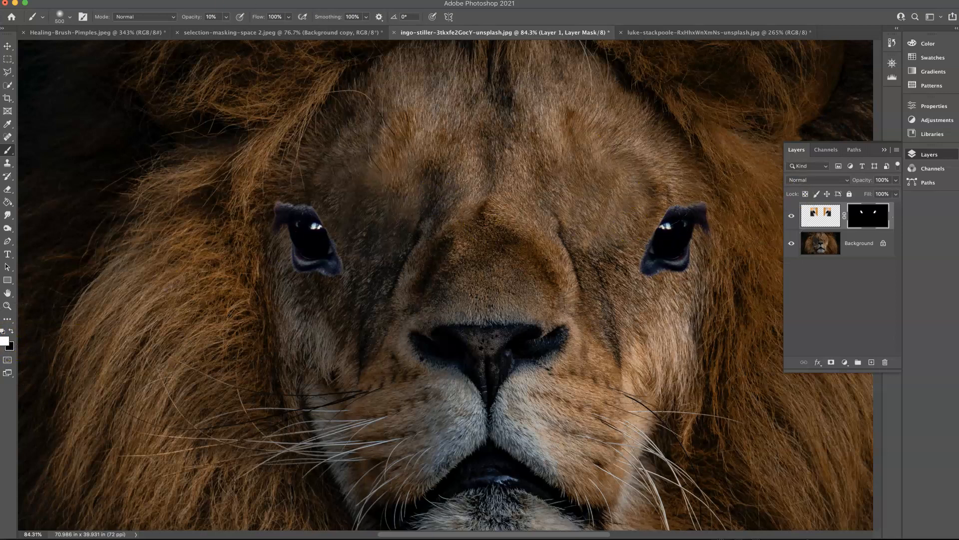
click(225, 17)
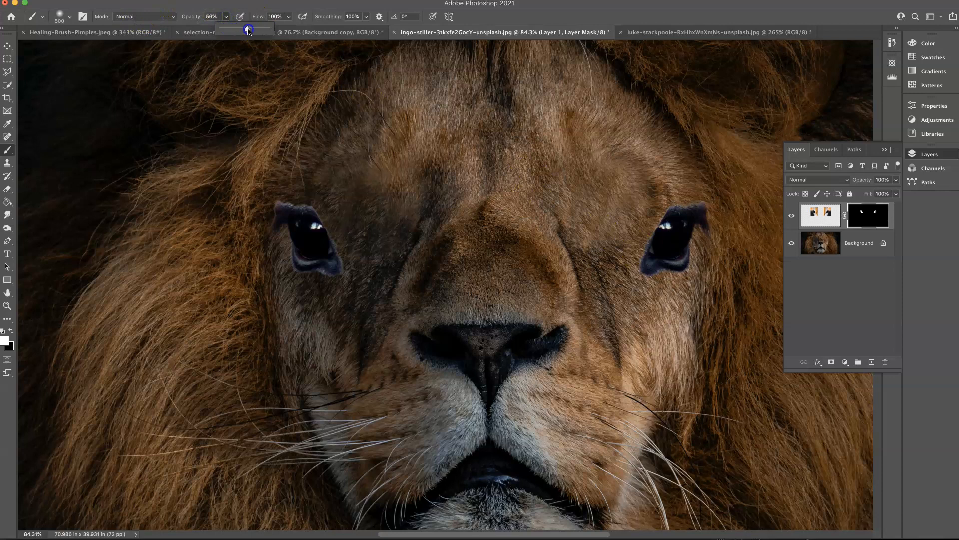
drag(245, 30, 245, 30)
click(70, 16)
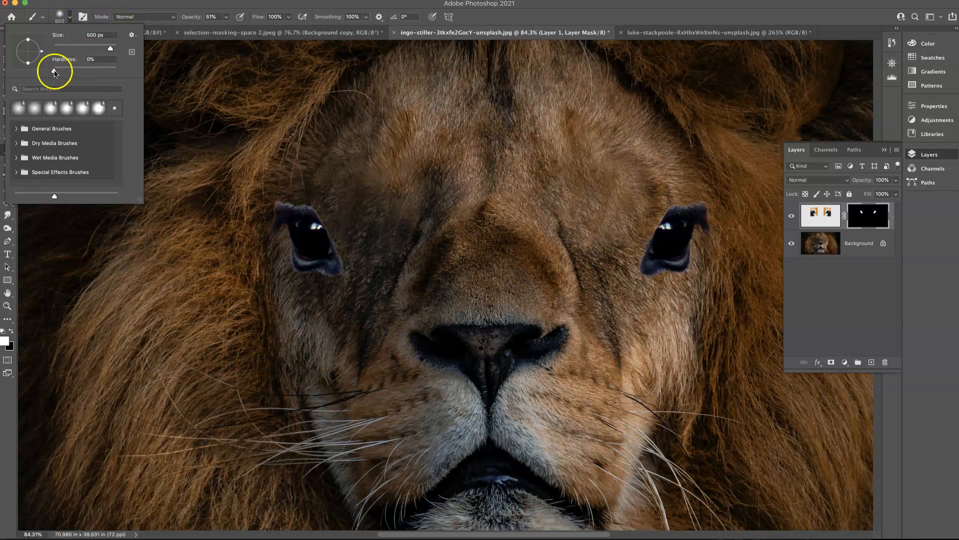
click(656, 215)
key(bracketleft)
mouse_move(661, 209)
mouse_down()
mouse_move(688, 205)
mouse_move(665, 224)
mouse_move(655, 252)
mouse_move(660, 226)
mouse_move(660, 254)
mouse_move(644, 228)
mouse_move(656, 244)
mouse_move(647, 255)
mouse_move(670, 229)
mouse_up()
click(874, 209)
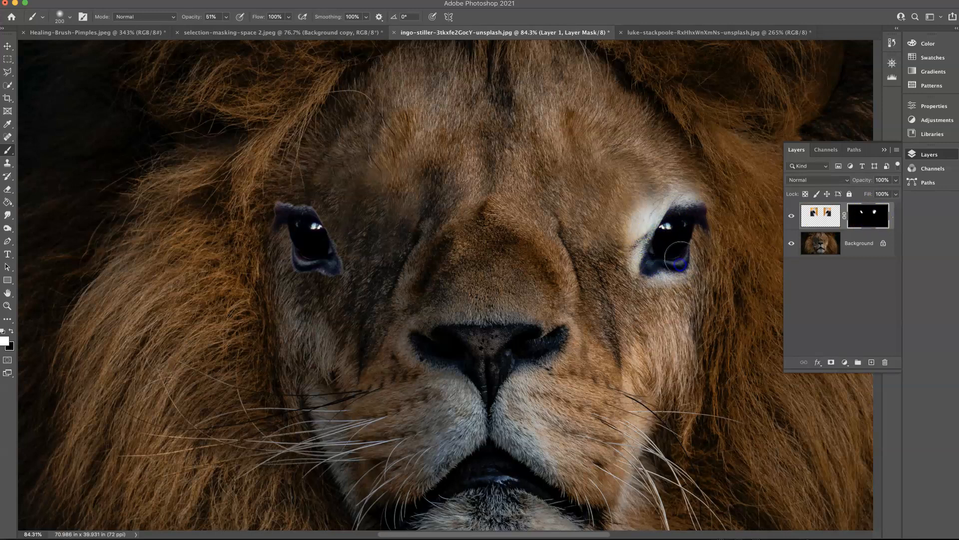
mouse_move(647, 282)
mouse_down()
mouse_move(646, 208)
mouse_move(669, 200)
mouse_move(626, 243)
mouse_move(632, 273)
mouse_move(633, 213)
mouse_move(670, 192)
mouse_move(634, 206)
mouse_move(626, 238)
mouse_move(638, 277)
mouse_move(654, 283)
mouse_move(647, 188)
mouse_move(617, 209)
mouse_move(615, 246)
mouse_move(637, 283)
mouse_move(671, 280)
mouse_move(651, 287)
mouse_move(628, 268)
mouse_up()
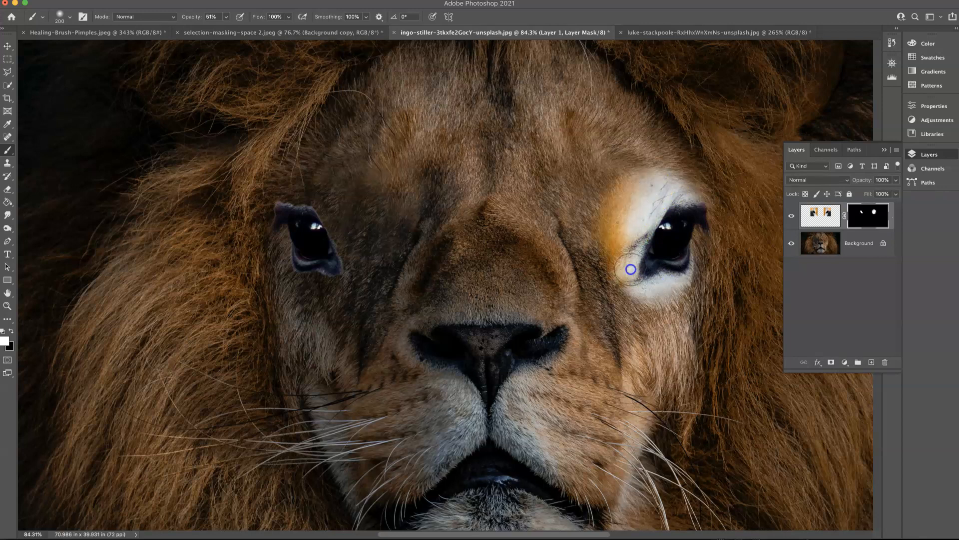
mouse_move(295, 199)
mouse_down()
mouse_move(333, 211)
mouse_move(343, 243)
mouse_move(338, 265)
mouse_move(308, 265)
mouse_move(314, 272)
mouse_move(332, 270)
mouse_move(345, 237)
mouse_move(338, 208)
mouse_move(320, 193)
mouse_move(286, 195)
mouse_move(311, 189)
mouse_move(337, 205)
mouse_move(351, 263)
mouse_move(337, 289)
mouse_move(354, 265)
mouse_move(354, 209)
mouse_move(358, 291)
mouse_move(367, 220)
mouse_move(352, 194)
mouse_move(309, 188)
mouse_up()
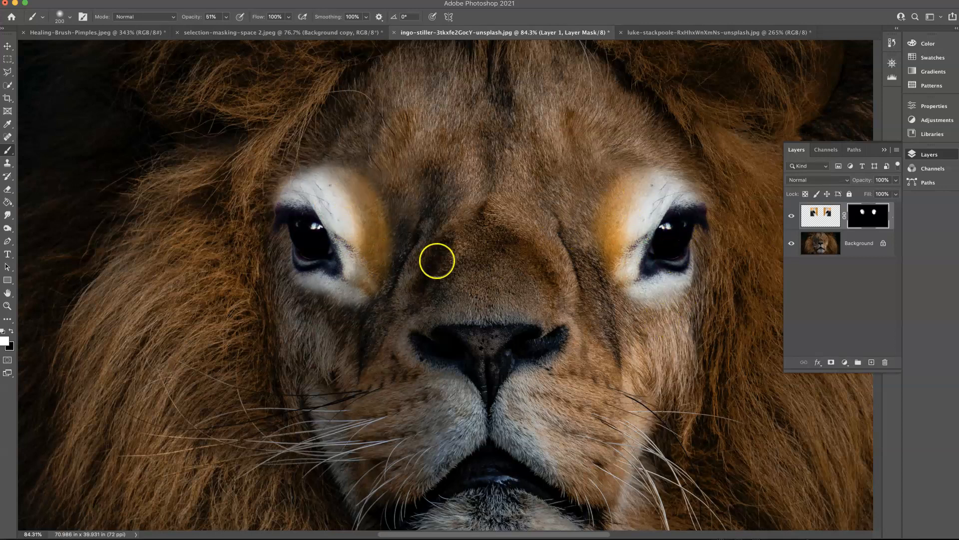
drag(385, 214, 383, 279)
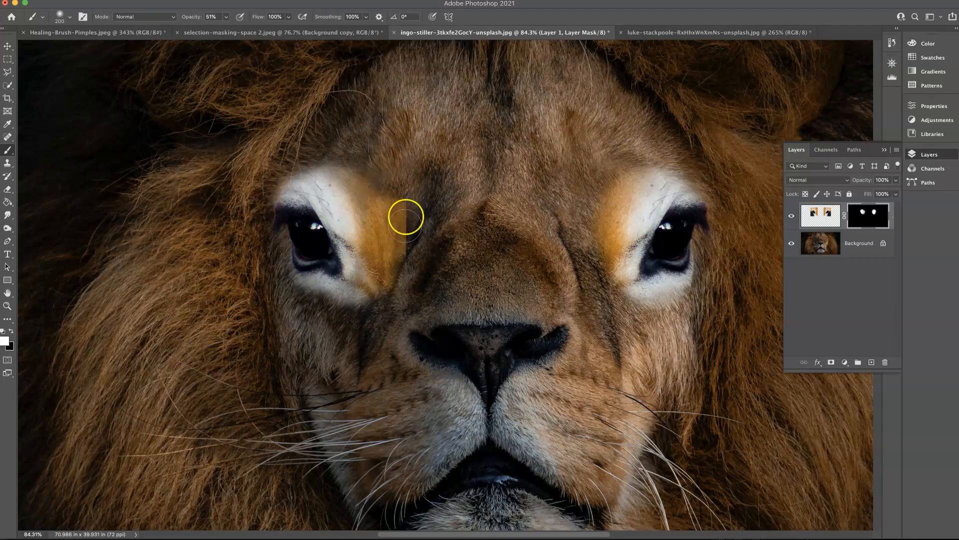
Step: Paint black on Layer 1's mask to hide the excess orange fur beside the nose on the image's left side
click(11, 330)
drag(413, 200, 407, 260)
key(x)
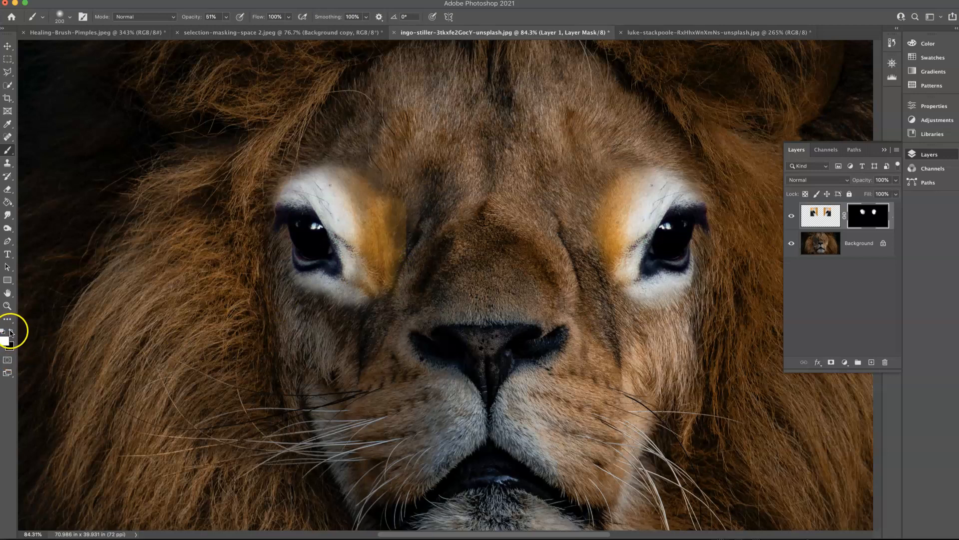
click(11, 332)
drag(402, 207, 412, 252)
mouse_move(418, 214)
mouse_down()
mouse_move(429, 221)
mouse_move(410, 227)
mouse_up()
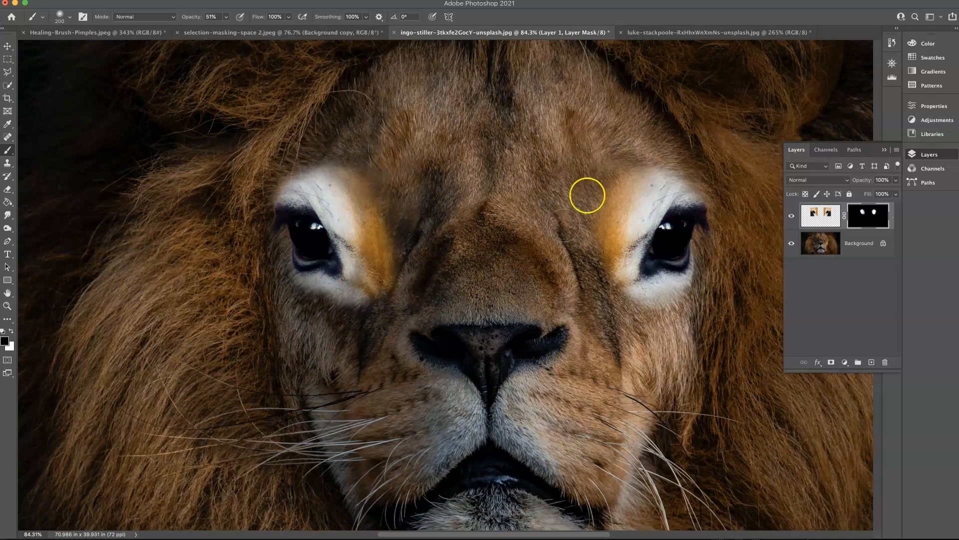
Step: Soften the edges of the fur around both eyes by painting black on the mask with a 500 px brush at 11% opacity
click(226, 17)
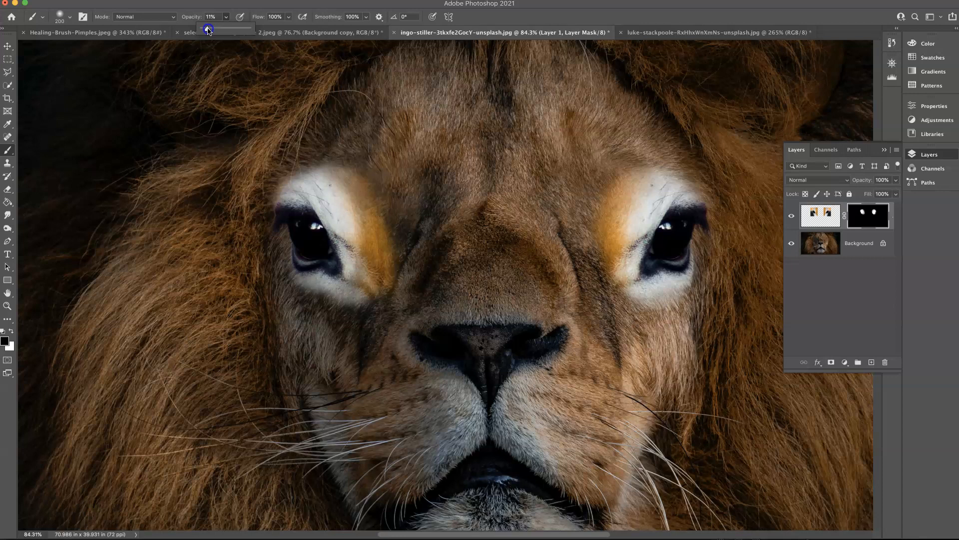
key(bracketright)
key(bracketright)
key(bracketright)
key(bracketright)
mouse_move(400, 151)
mouse_down()
mouse_move(367, 149)
mouse_move(420, 210)
mouse_move(396, 185)
mouse_move(431, 283)
mouse_move(415, 244)
mouse_move(406, 321)
mouse_move(423, 264)
mouse_move(407, 332)
mouse_move(415, 282)
mouse_move(372, 335)
mouse_move(393, 319)
mouse_move(362, 334)
mouse_move(389, 321)
mouse_move(376, 332)
mouse_move(315, 333)
mouse_up()
drag(378, 334, 424, 292)
mouse_move(578, 174)
mouse_down()
mouse_move(572, 211)
mouse_move(623, 126)
mouse_move(658, 141)
mouse_move(634, 163)
mouse_up()
drag(649, 269, 693, 325)
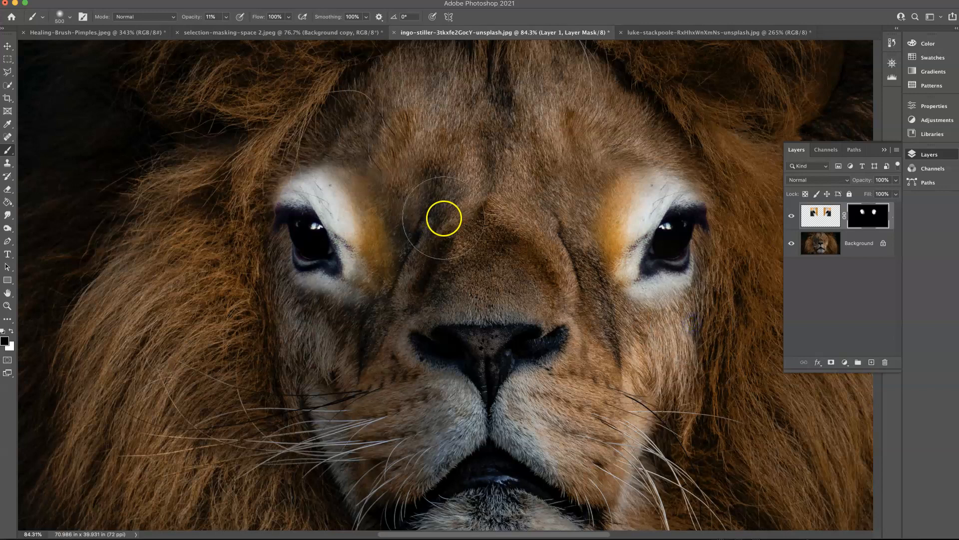
Step: Examine how the masked cow eyes blend into the lion's face, both up close and across the whole image
scroll(533, 208, down, 3)
scroll(533, 208, up, 1)
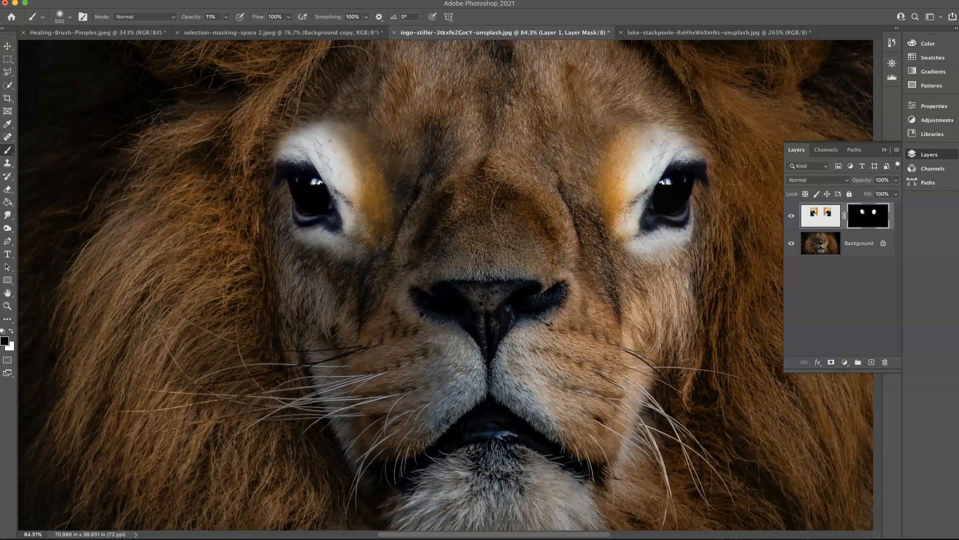
scroll(534, 209, down, 5)
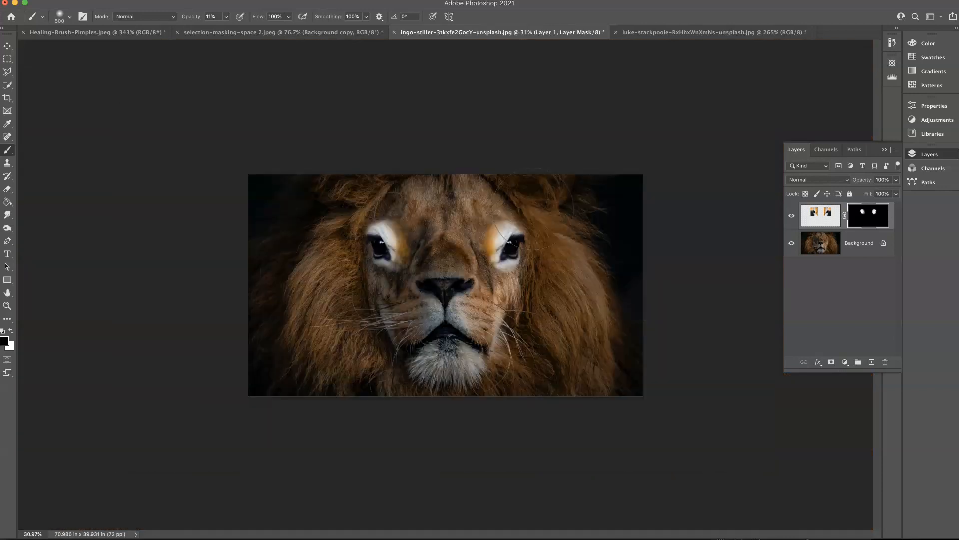
scroll(446, 285, up, 2)
click(522, 218)
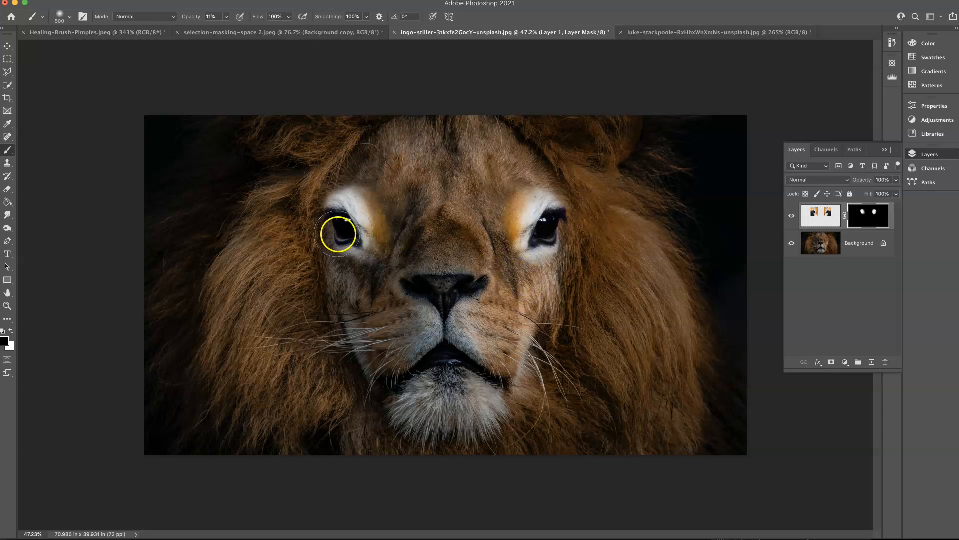
scroll(339, 235, up, 5)
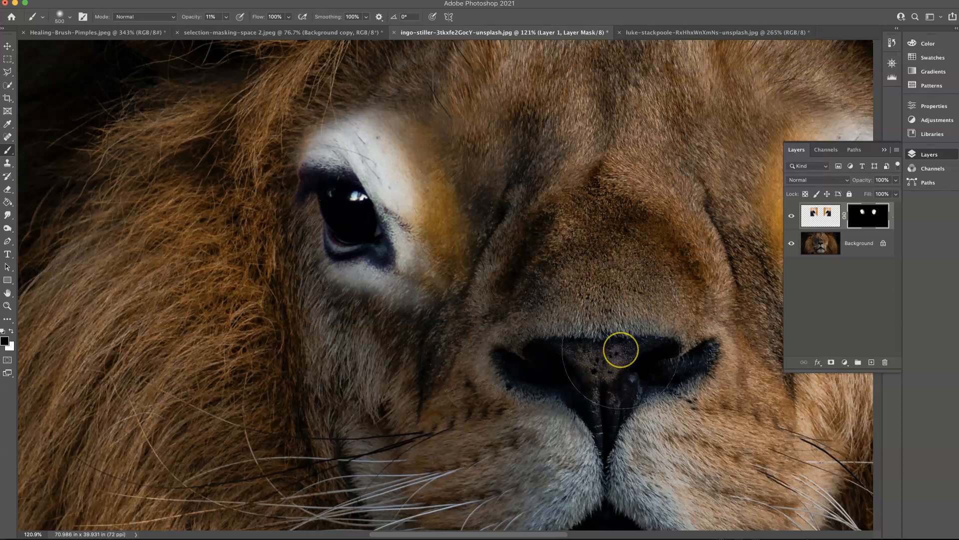
scroll(621, 347, down, 5)
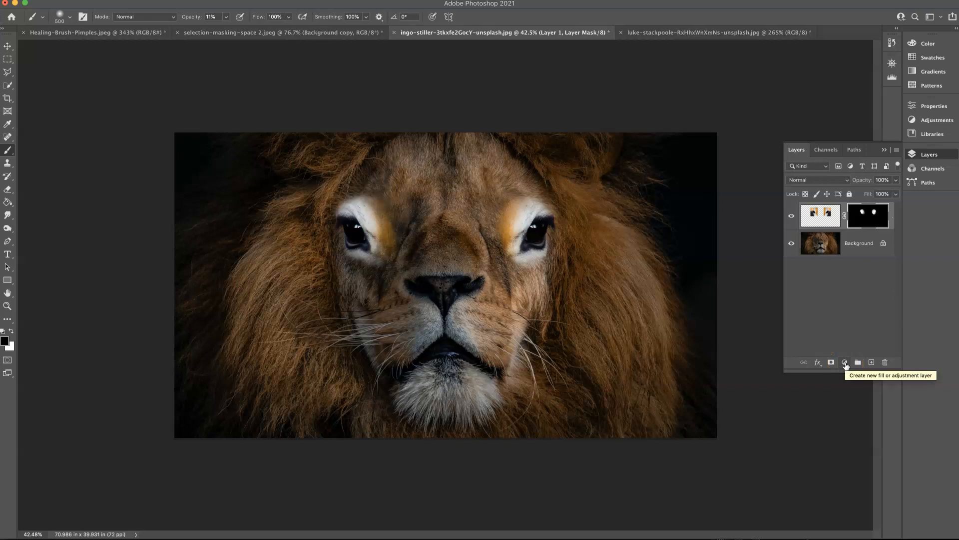
Step: Add a Hue/Saturation adjustment layer above Layer 1 with hue +1, saturation -25 and lightness -3, and return to the layer list
click(845, 363)
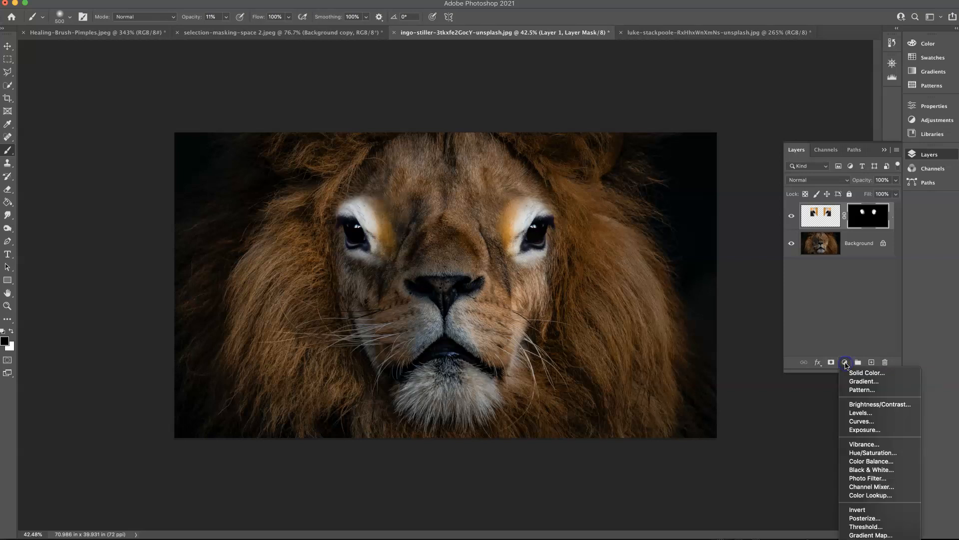
click(874, 453)
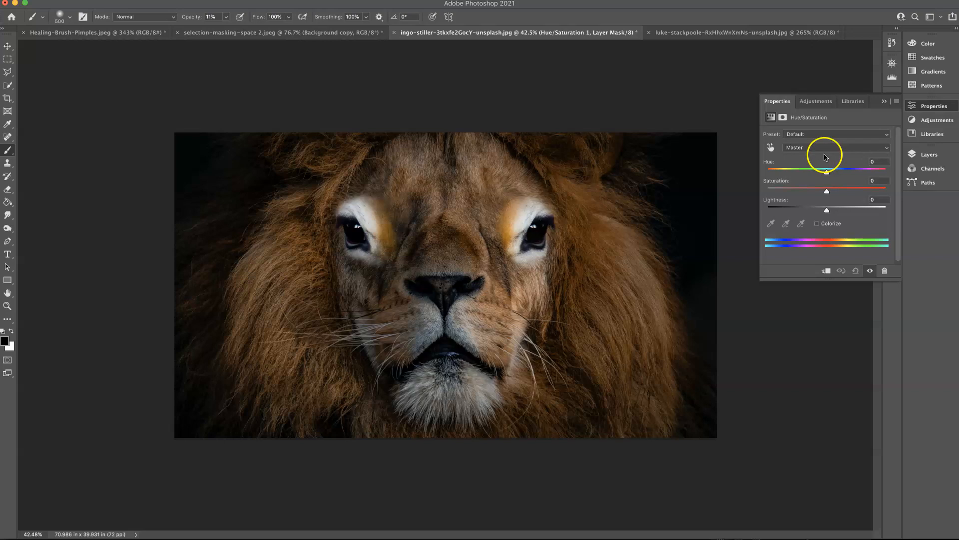
drag(828, 193, 827, 192)
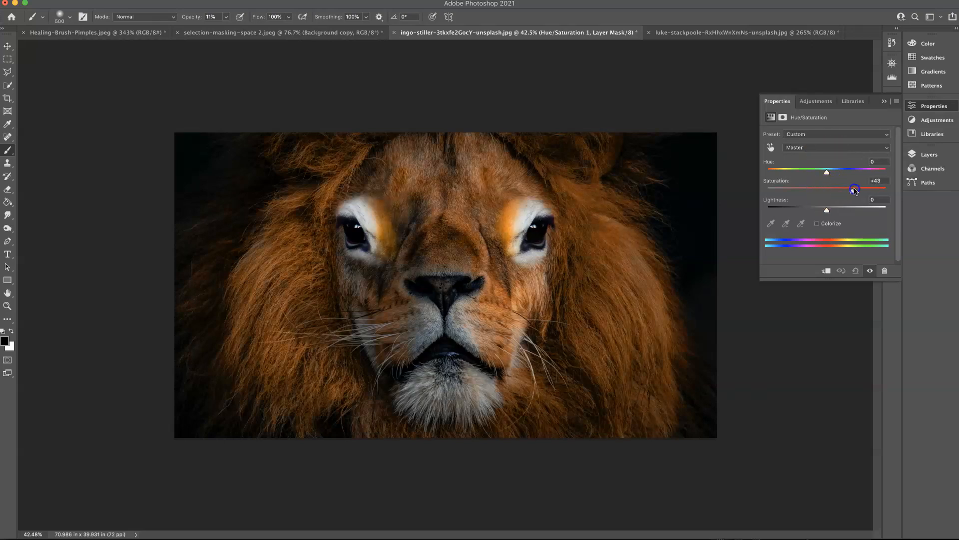
drag(876, 189, 894, 189)
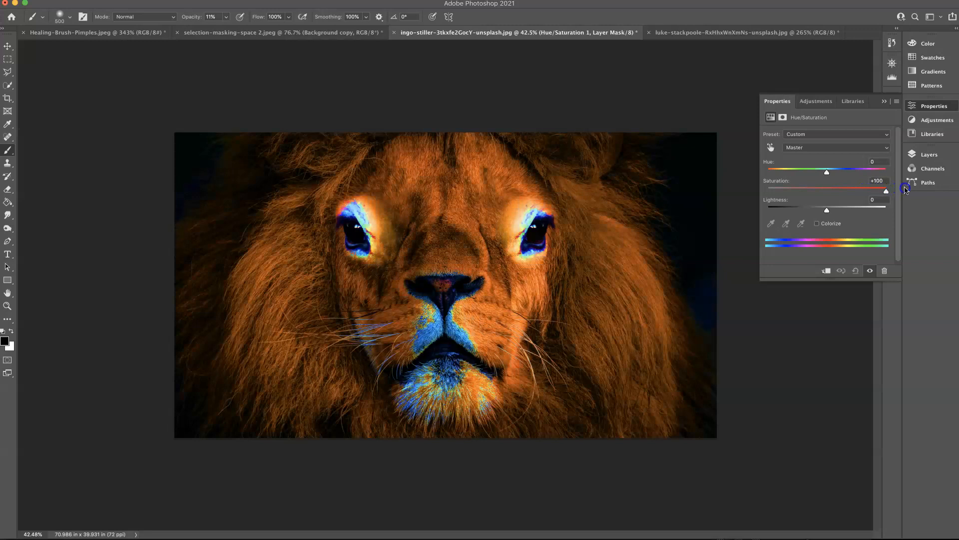
drag(896, 189, 756, 192)
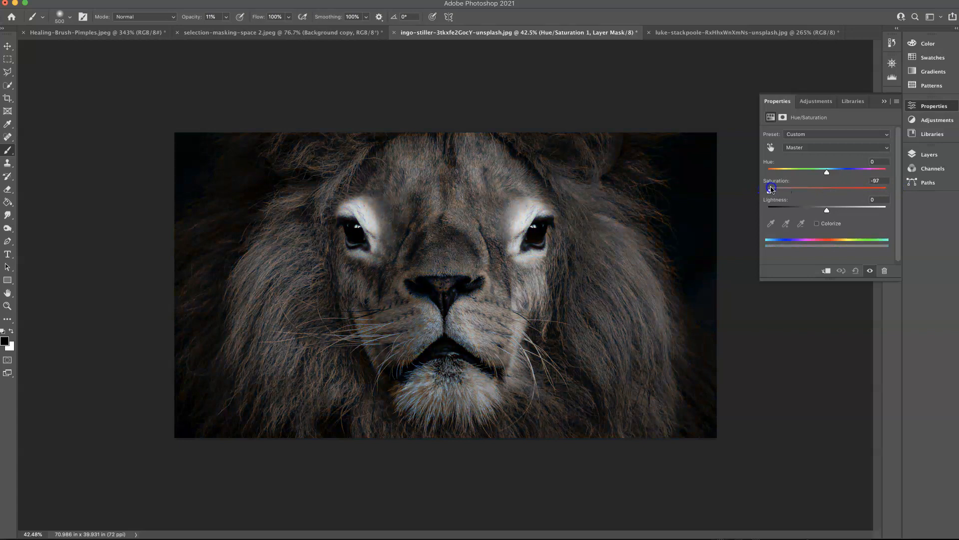
drag(809, 188, 840, 188)
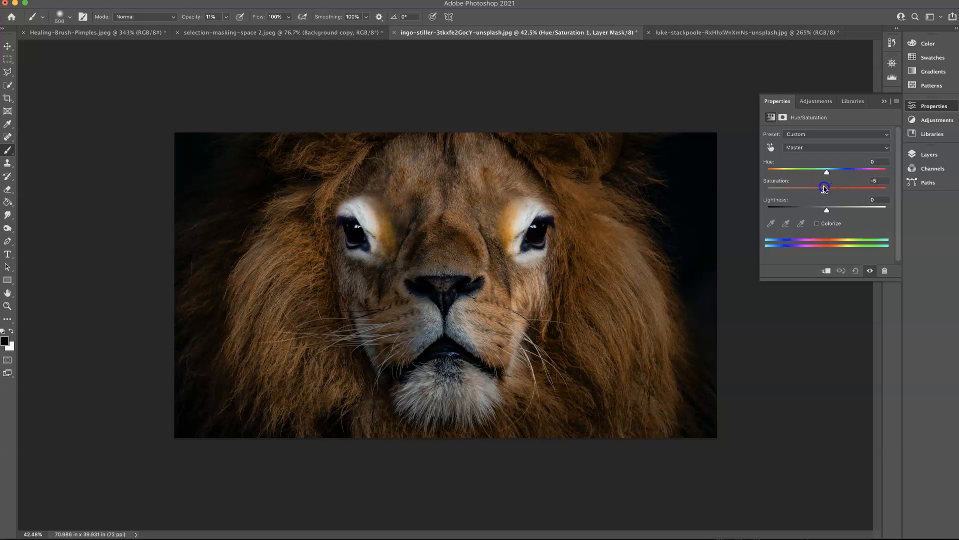
drag(825, 209, 828, 211)
mouse_move(819, 173)
mouse_down()
mouse_move(787, 171)
mouse_move(866, 168)
mouse_move(821, 169)
mouse_up()
drag(828, 210, 827, 210)
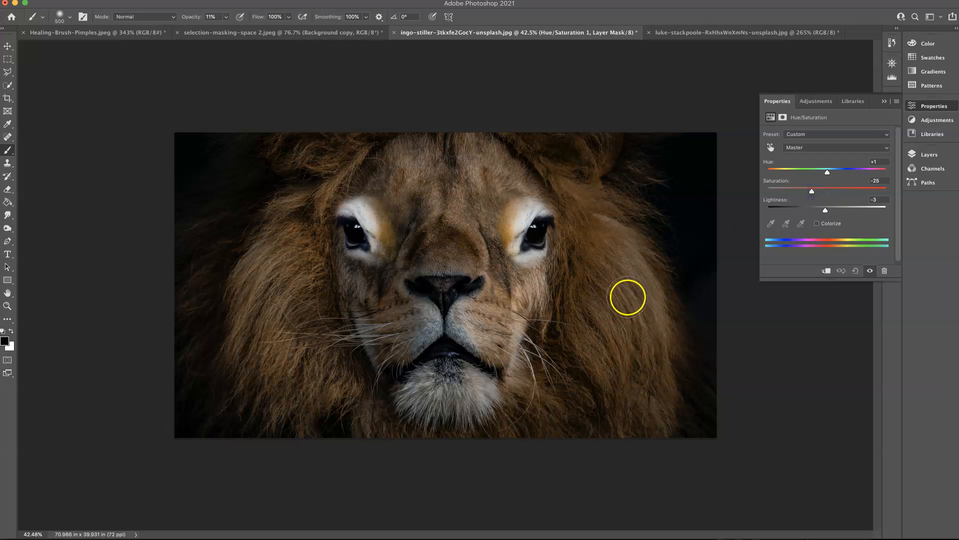
click(941, 155)
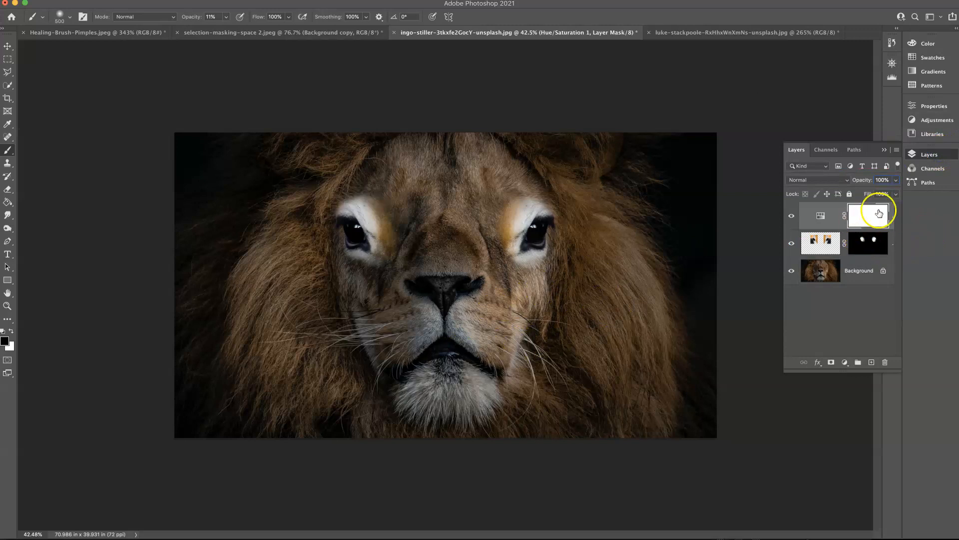